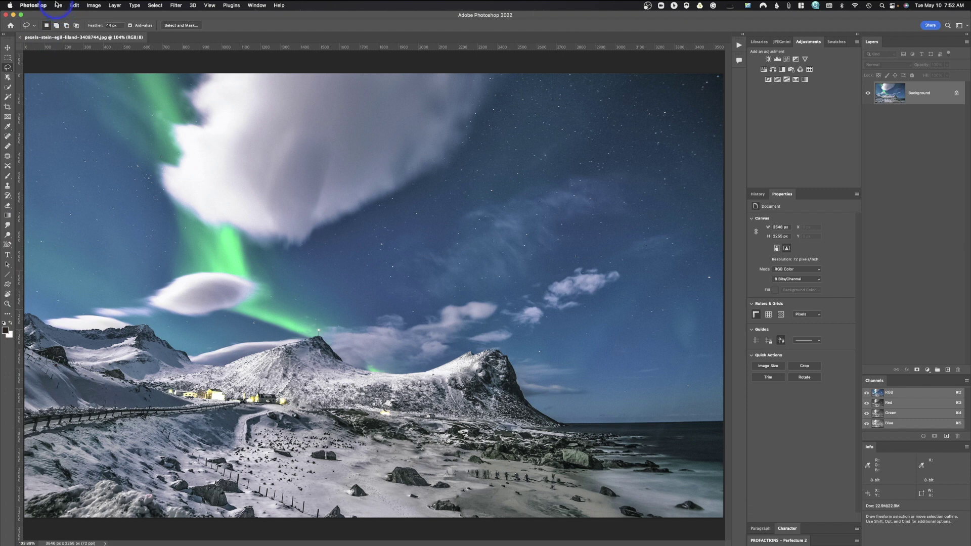
- Set Export Preferences to JPG quality 7, Copyright and Contact Info metadata, and Convert to sRGB
{"action": "left_click", "coordinate": [57, 5]}
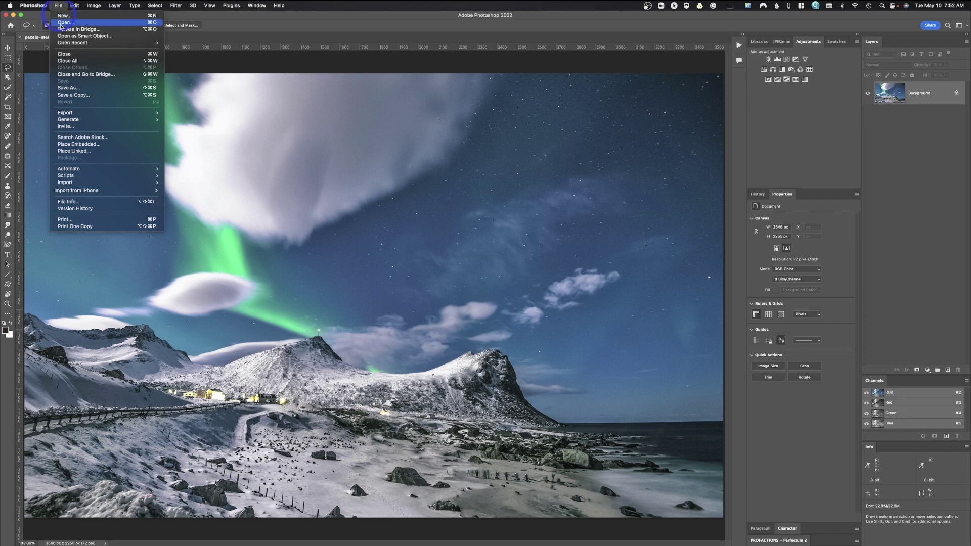
{"action": "mouse_move", "coordinate": [90, 113]}
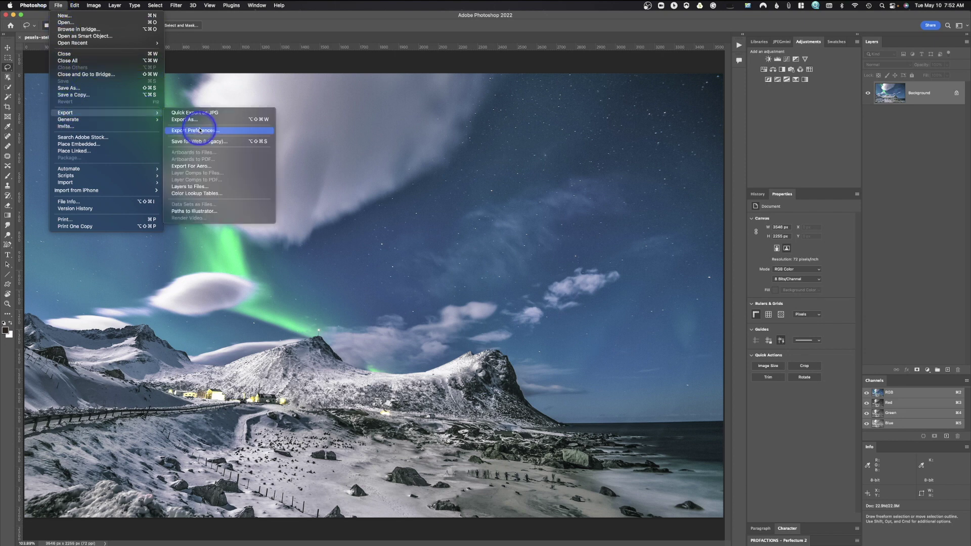
{"action": "left_click", "coordinate": [200, 130]}
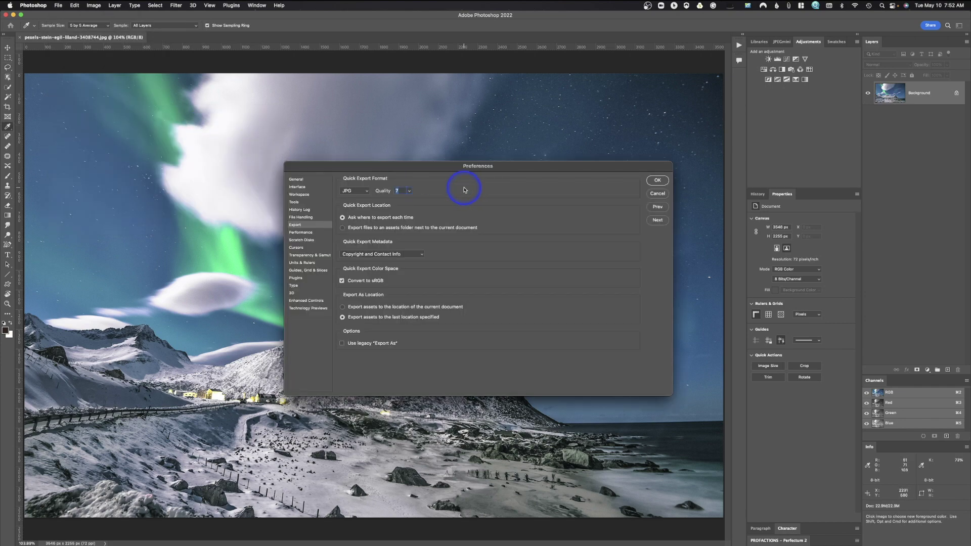
{"action": "left_click", "coordinate": [376, 192]}
{"action": "left_click", "coordinate": [385, 254]}
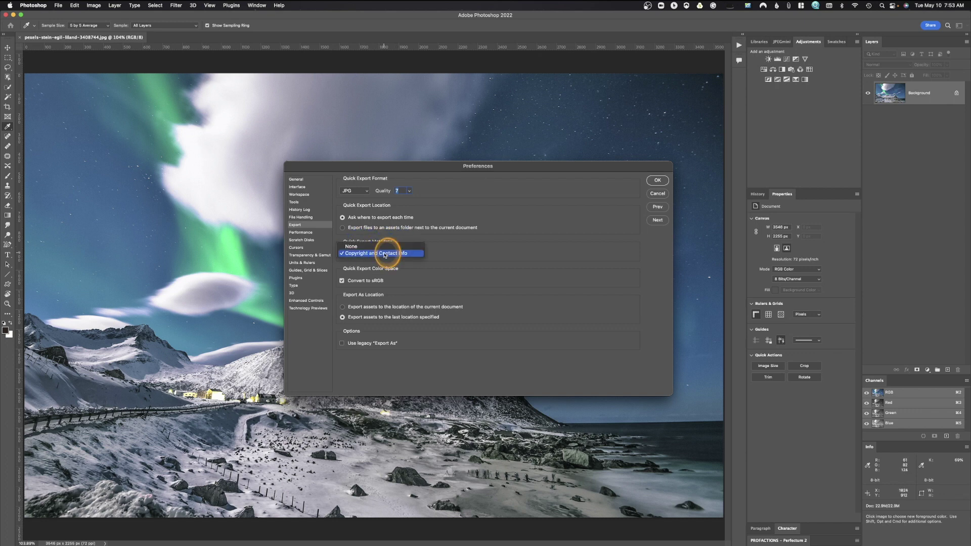
{"action": "left_click", "coordinate": [385, 253]}
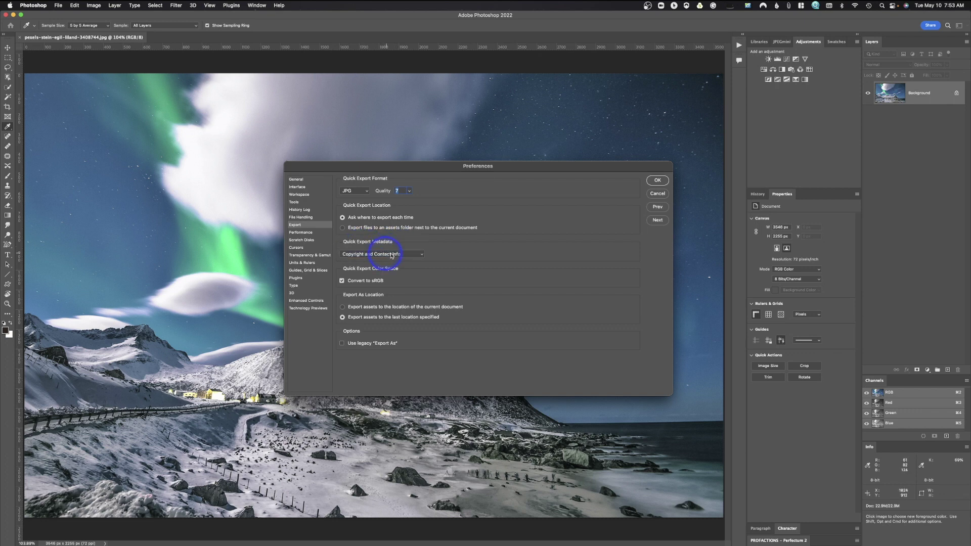
{"action": "left_click", "coordinate": [351, 287]}
{"action": "left_click", "coordinate": [377, 285]}
{"action": "left_click", "coordinate": [656, 181]}
- Quick-export the full-size aurora photo as test.jpg into Downloads
{"action": "key", "text": "l"}
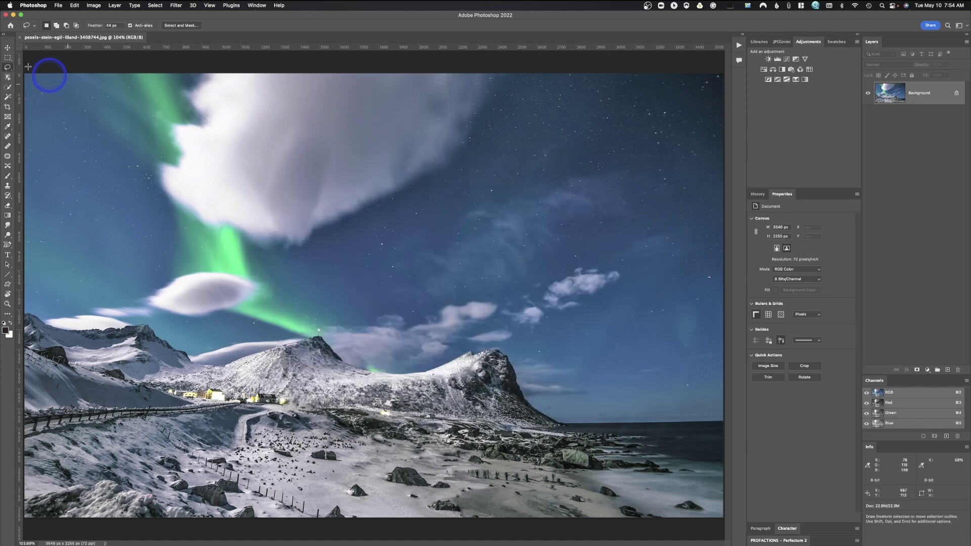
{"action": "left_click", "coordinate": [57, 5]}
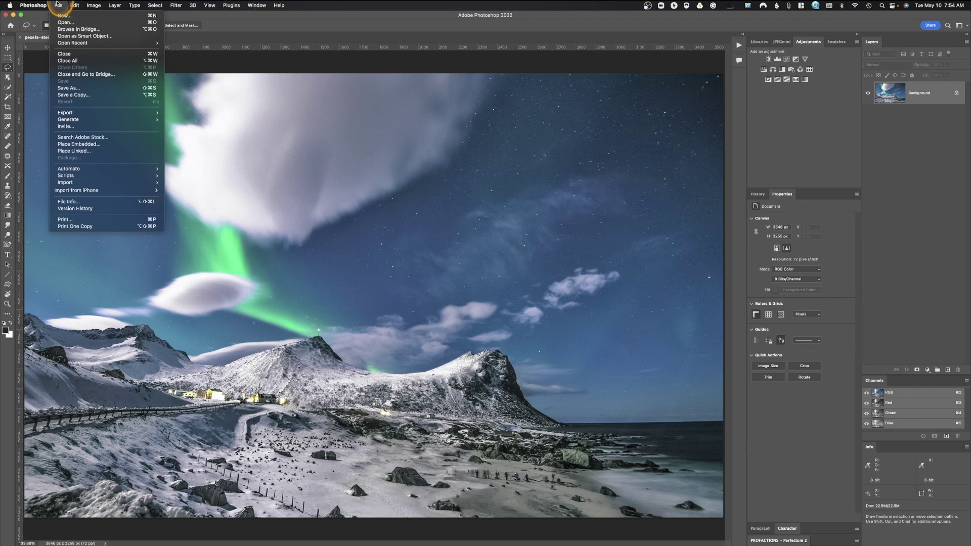
{"action": "mouse_move", "coordinate": [68, 113]}
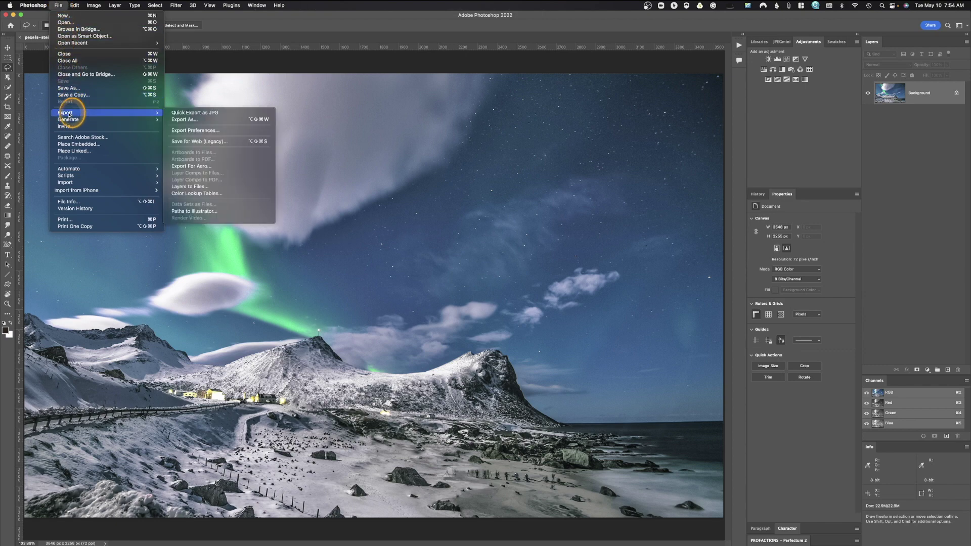
{"action": "left_click", "coordinate": [239, 115]}
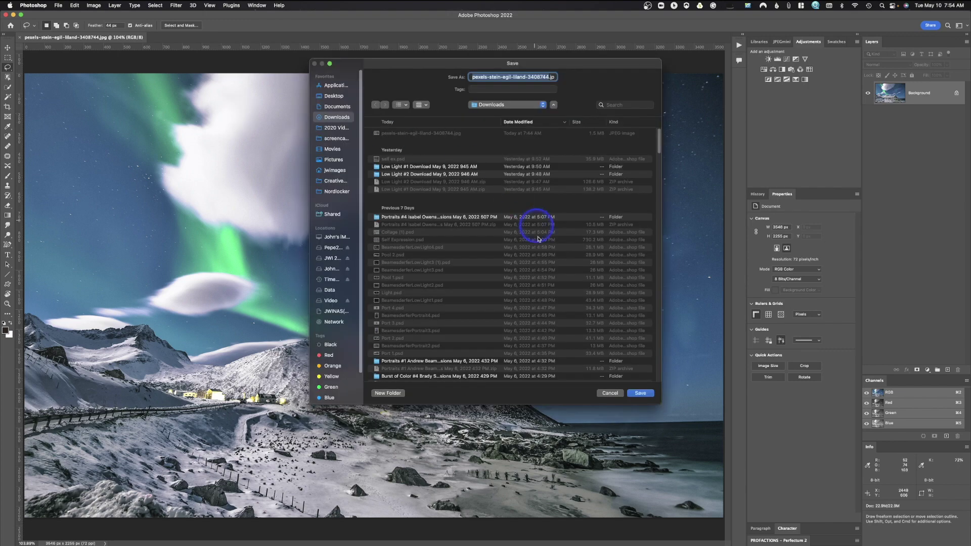
{"action": "type", "text": "test.jpg"}
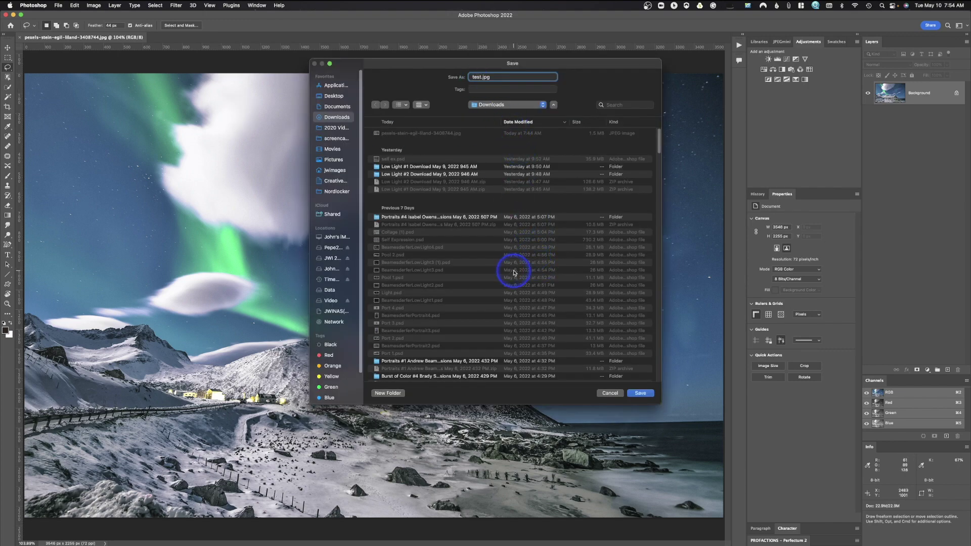
{"action": "left_click", "coordinate": [647, 394]}
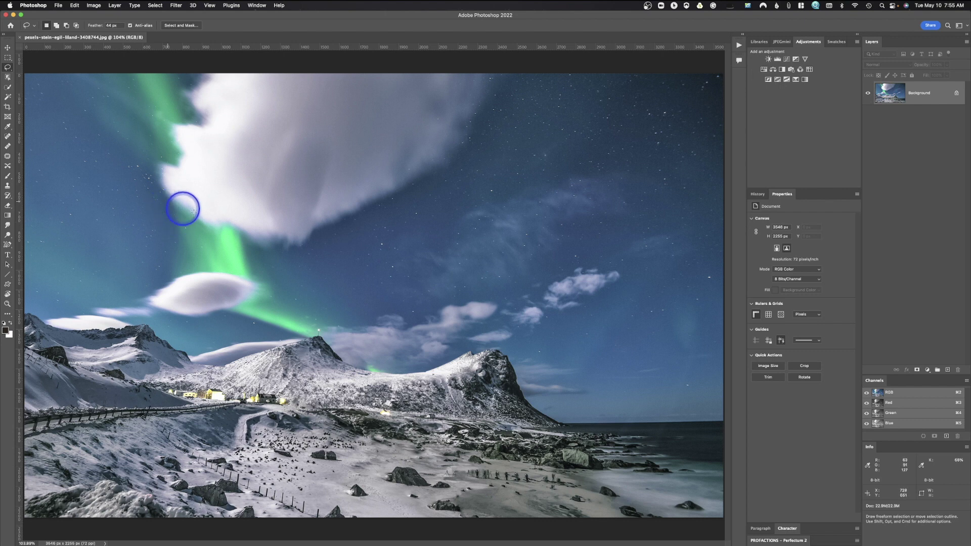
{"action": "left_click", "coordinate": [95, 6]}
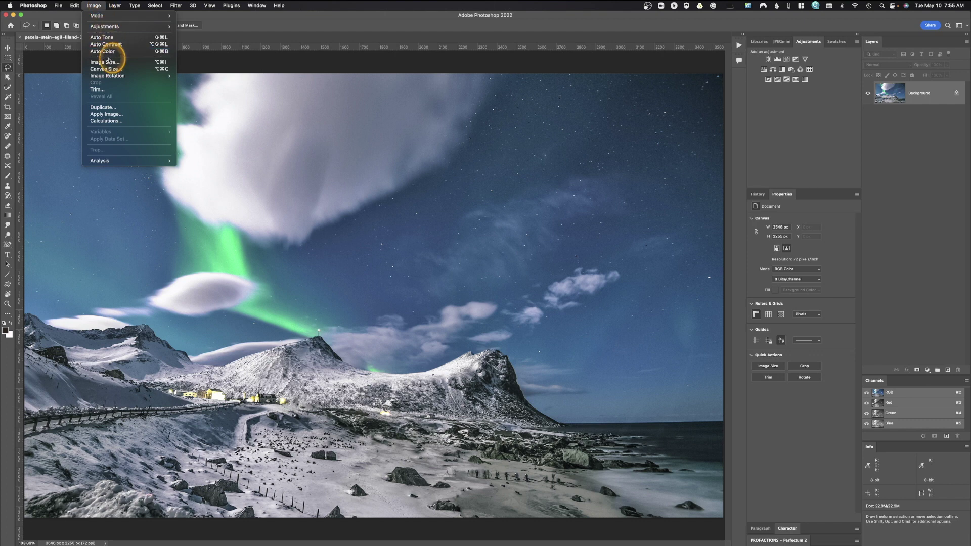
- Resize the image to 2000 pixels wide in Image Size
{"action": "left_click", "coordinate": [105, 62]}
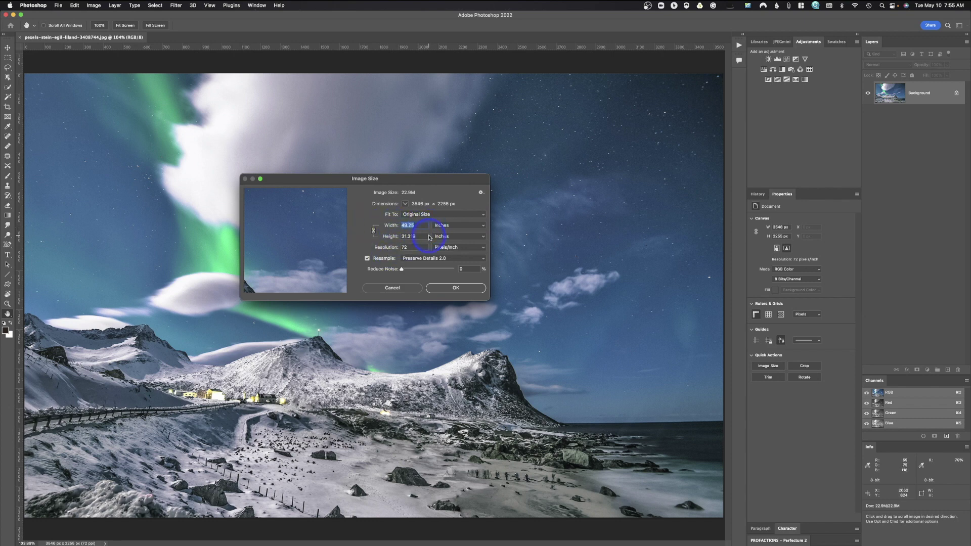
{"action": "left_click", "coordinate": [453, 226]}
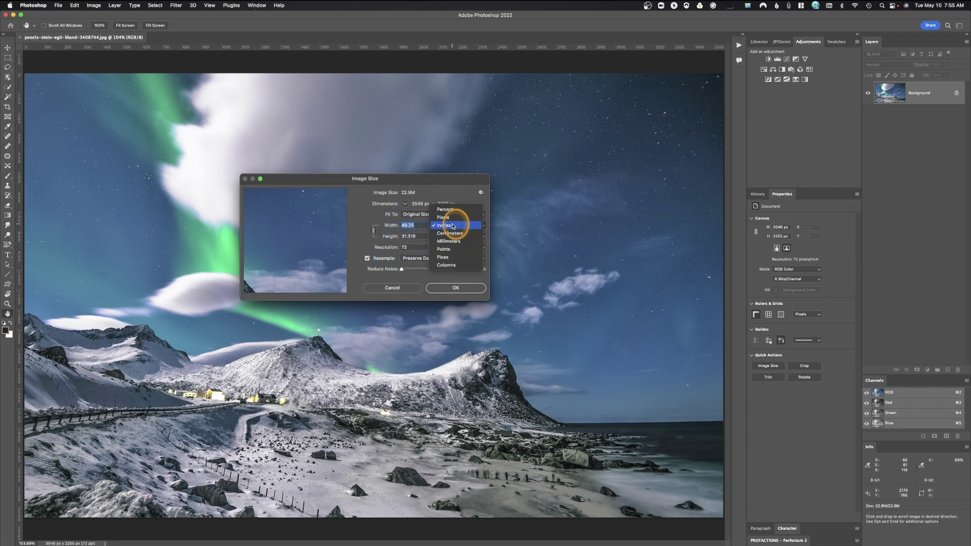
{"action": "left_click", "coordinate": [453, 216]}
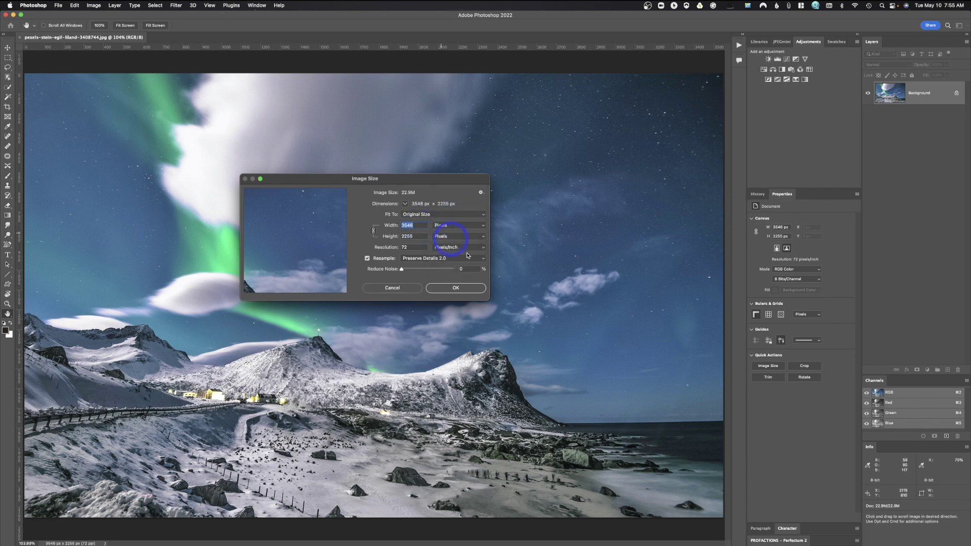
{"action": "type", "text": "2000"}
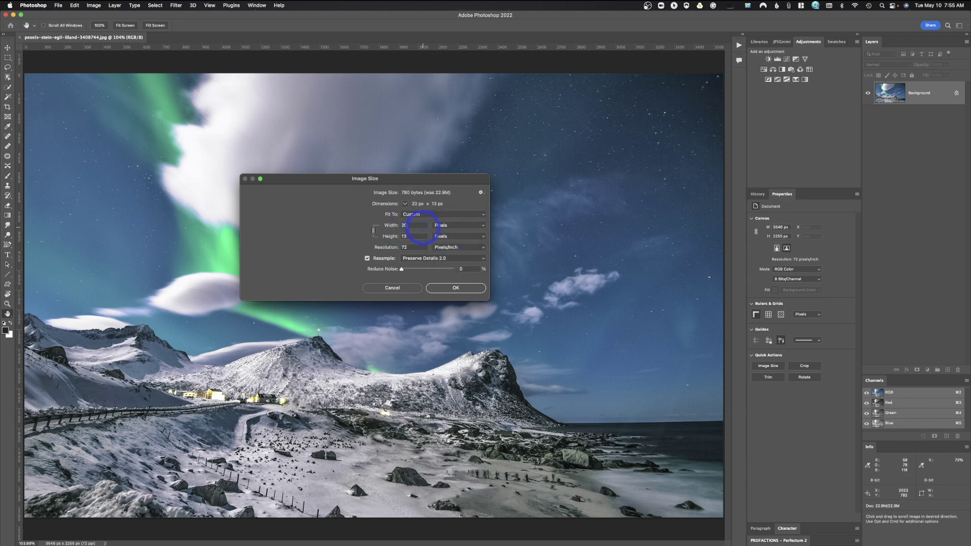
{"action": "left_click", "coordinate": [457, 288]}
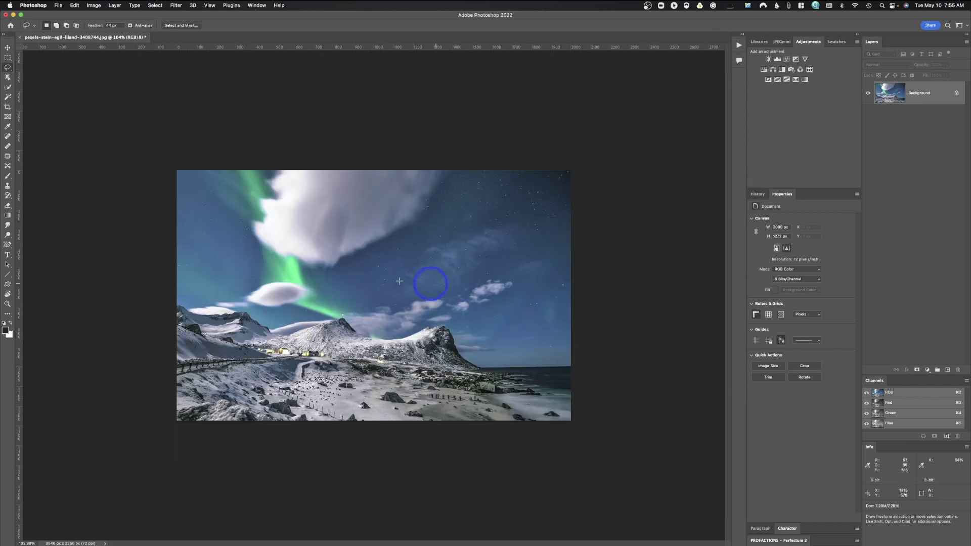
- Quick-export the resized image as test2.jpg, then undo back to the full-size photo
{"action": "key", "text": "l"}
{"action": "left_click", "coordinate": [58, 5]}
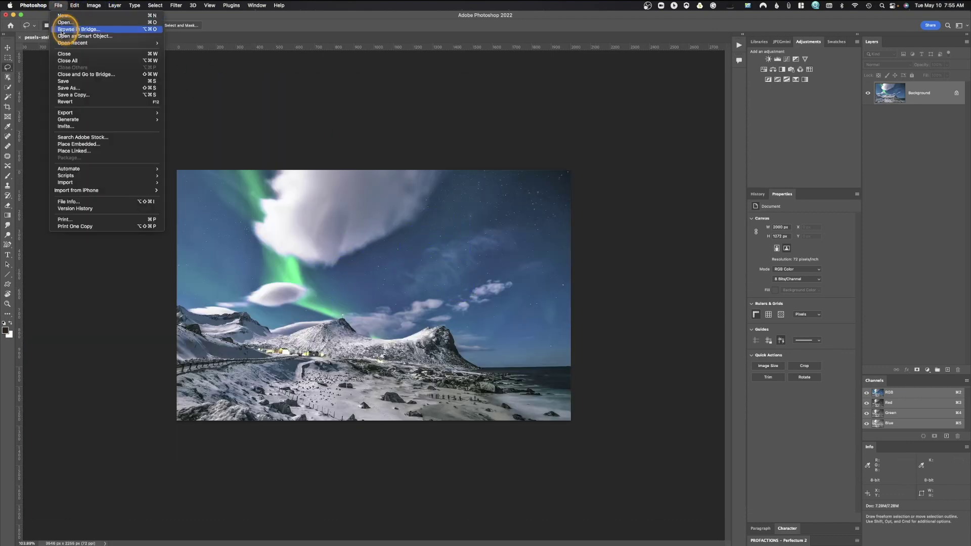
{"action": "mouse_move", "coordinate": [67, 112]}
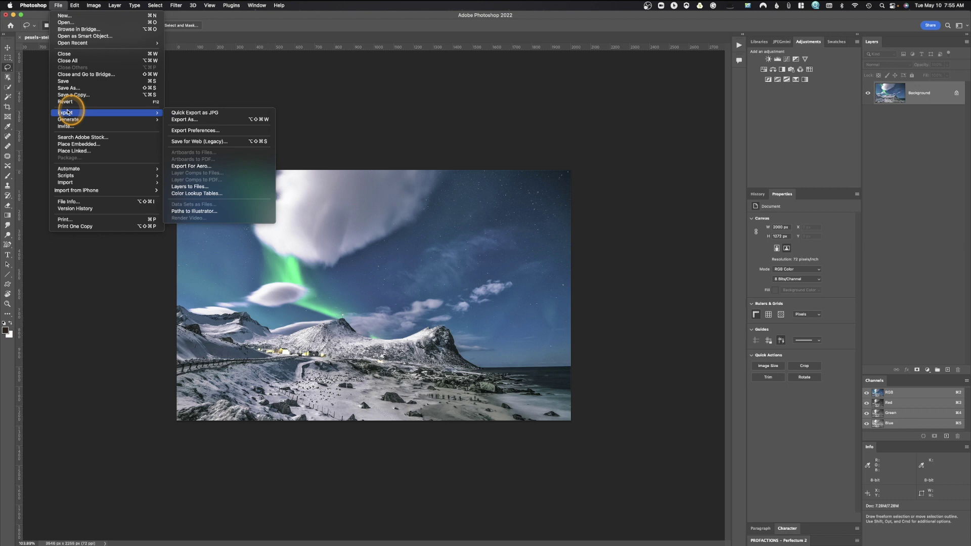
{"action": "left_click", "coordinate": [226, 112]}
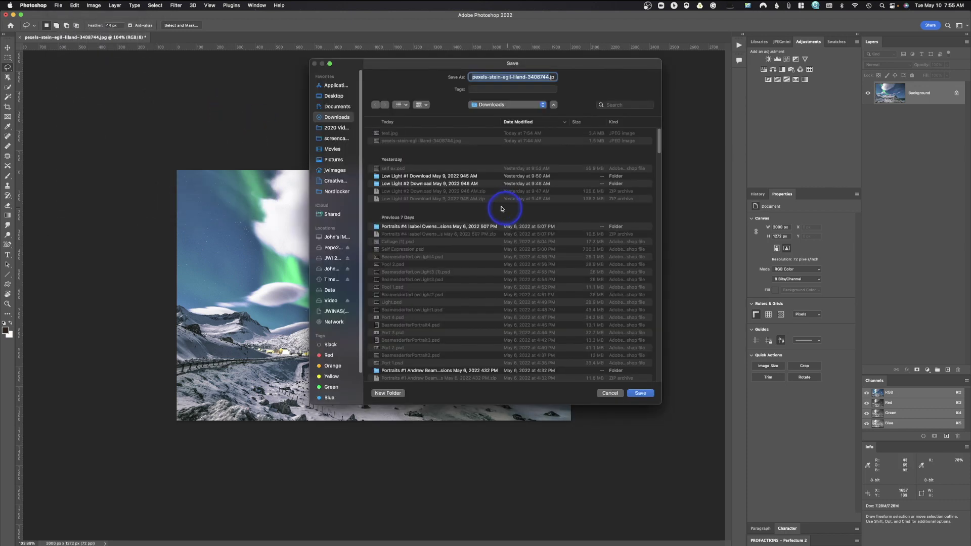
{"action": "type", "text": "test2.jpg"}
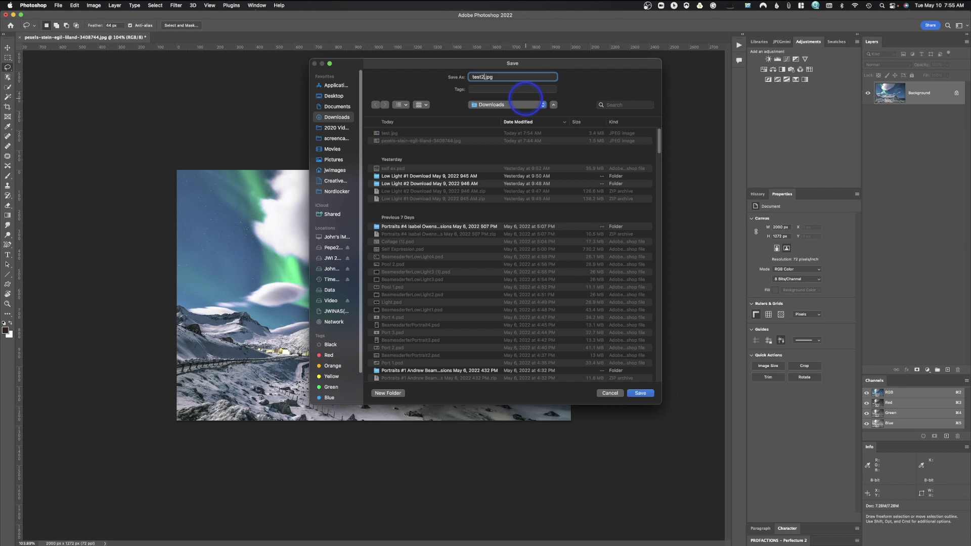
{"action": "key", "text": "Return"}
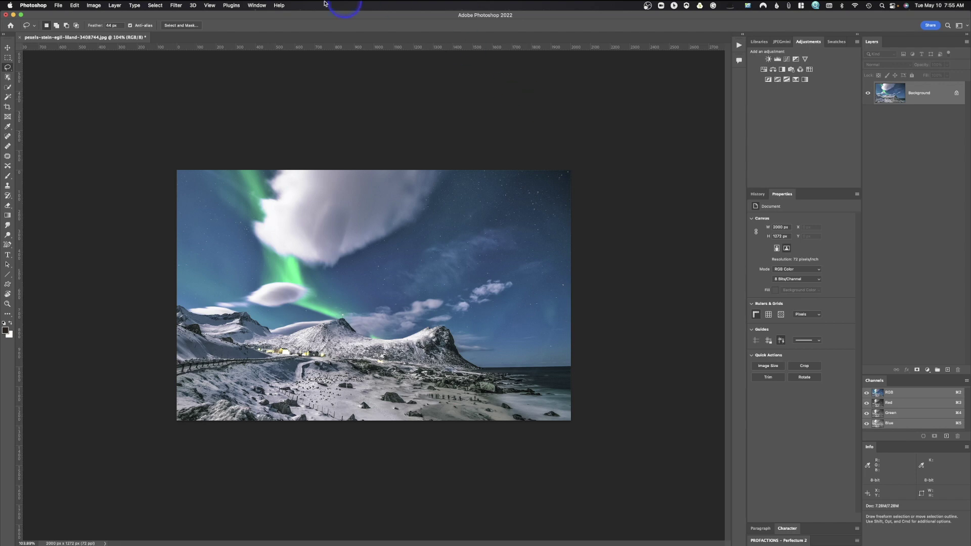
{"action": "key", "text": "super+z"}
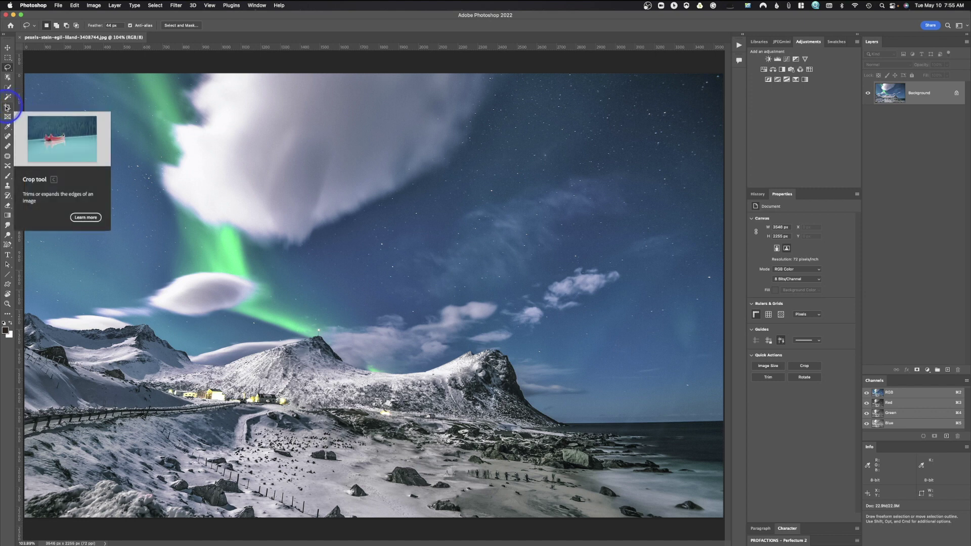
- Crop the photo to 12 × 9 in at 200 ppi
{"action": "left_click", "coordinate": [7, 107]}
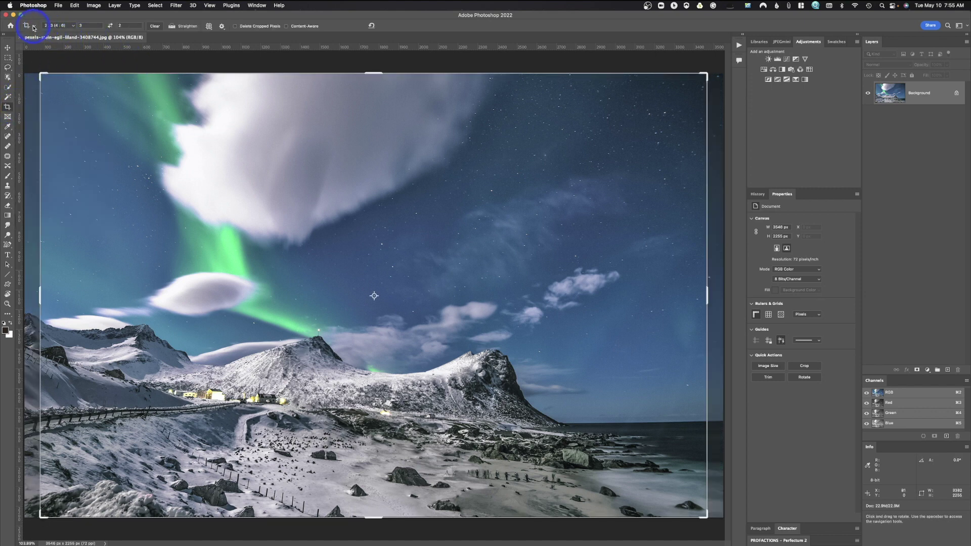
{"action": "left_click", "coordinate": [73, 27]}
{"action": "mouse_move", "coordinate": [65, 7]}
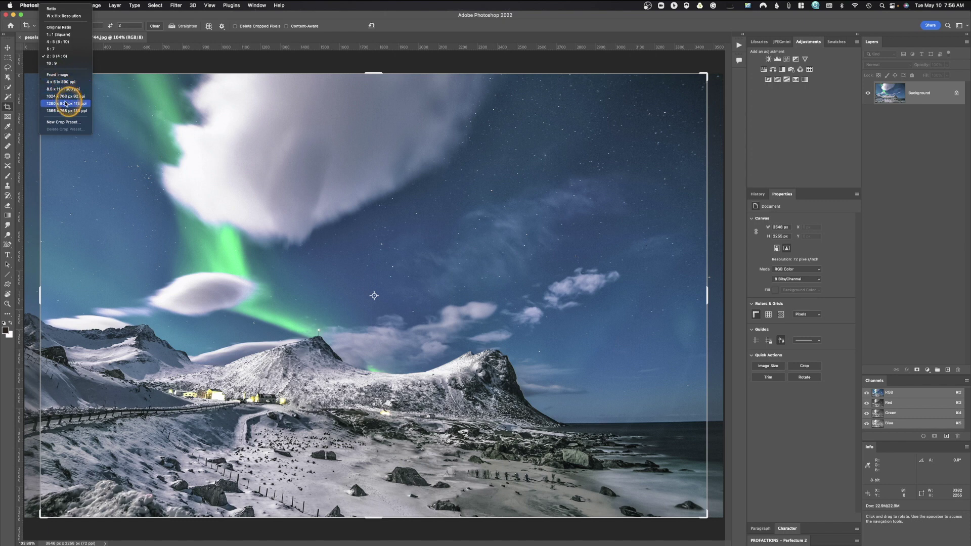
{"action": "left_click", "coordinate": [54, 16]}
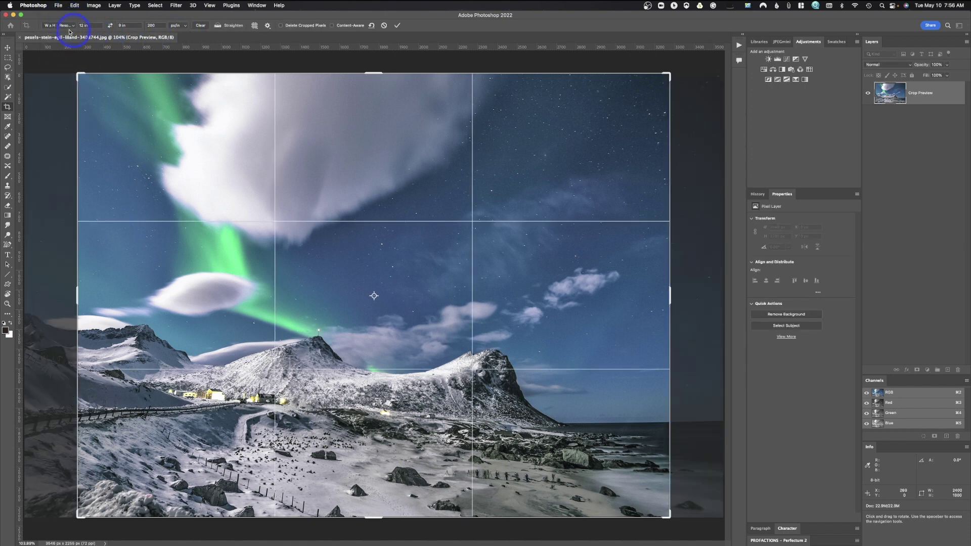
{"action": "double_click", "coordinate": [79, 25]}
{"action": "type", "text": "9"}
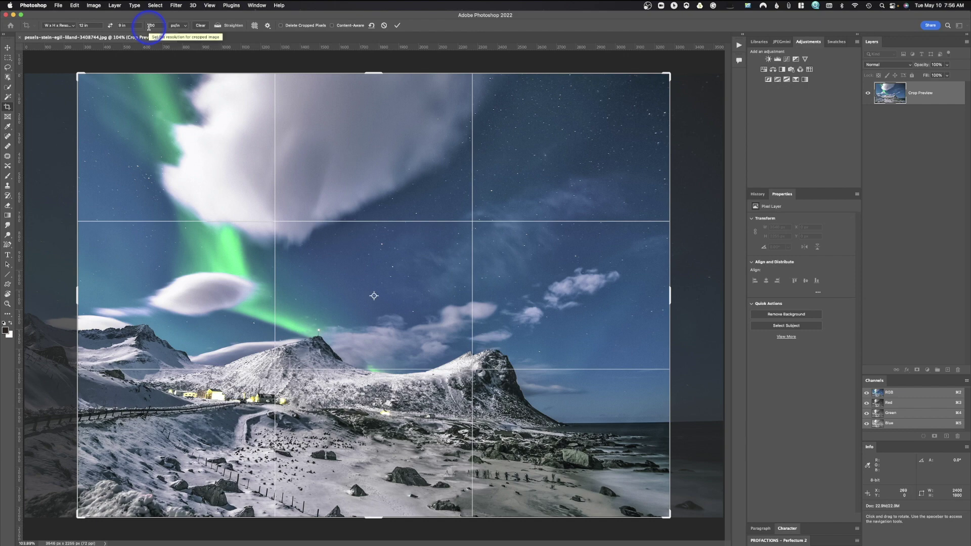
{"action": "key", "text": "Return"}
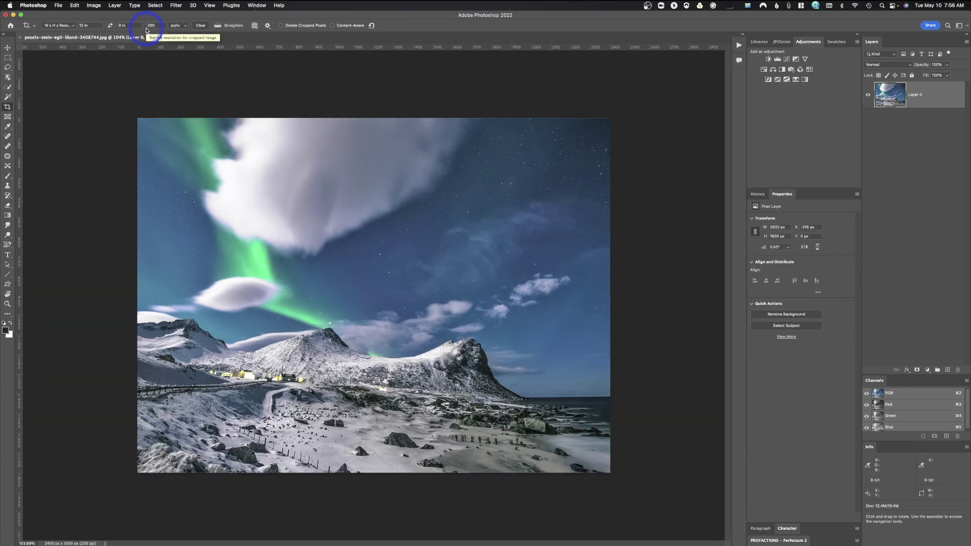
- Save the cropped version as test.jpg with Save As
{"action": "left_click", "coordinate": [58, 5]}
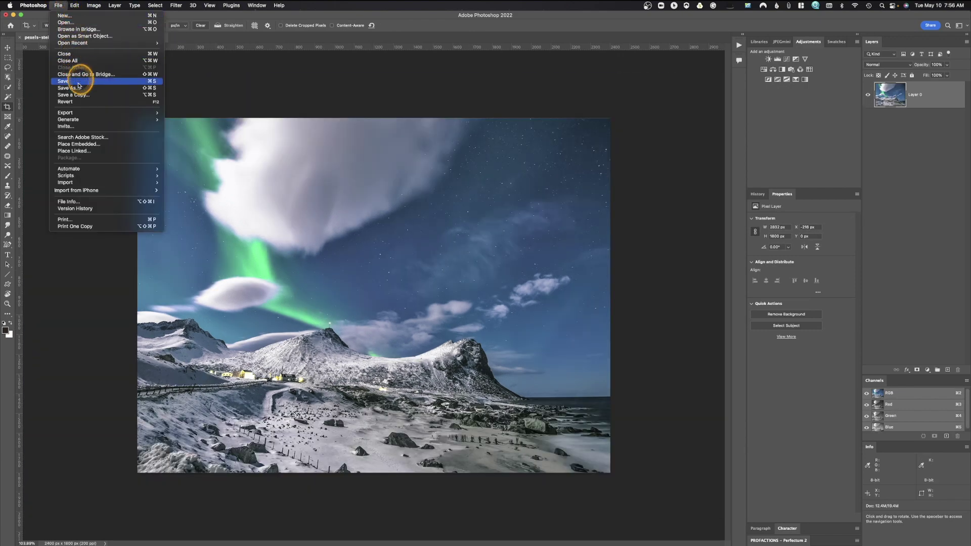
{"action": "mouse_move", "coordinate": [112, 112]}
{"action": "left_click", "coordinate": [224, 114]}
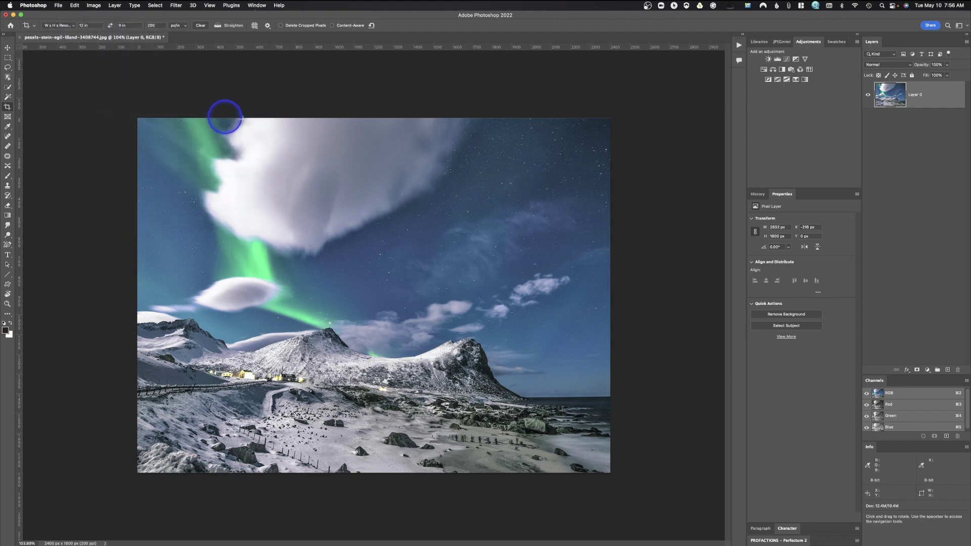
{"action": "type", "text": "test.jpg"}
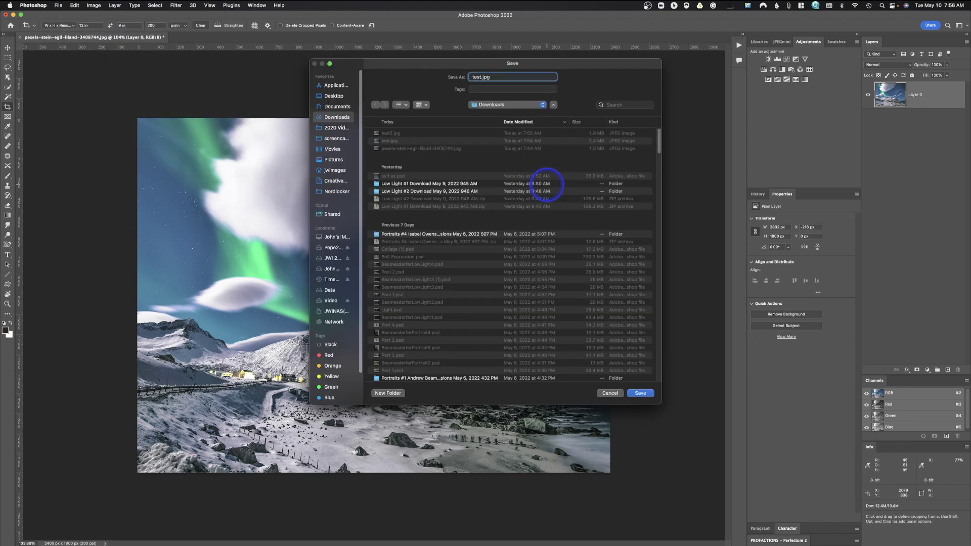
{"action": "key", "text": "Return"}
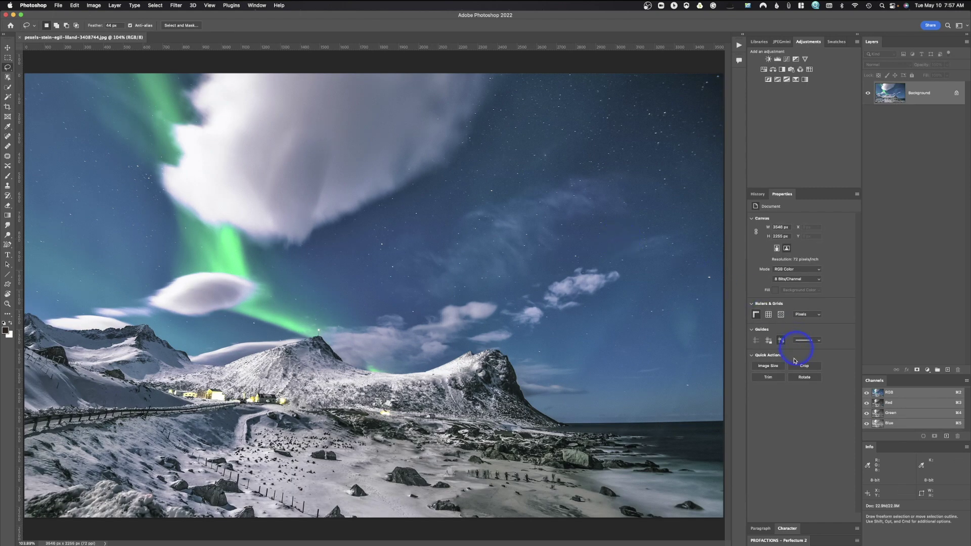
{"action": "left_click", "coordinate": [768, 366]}
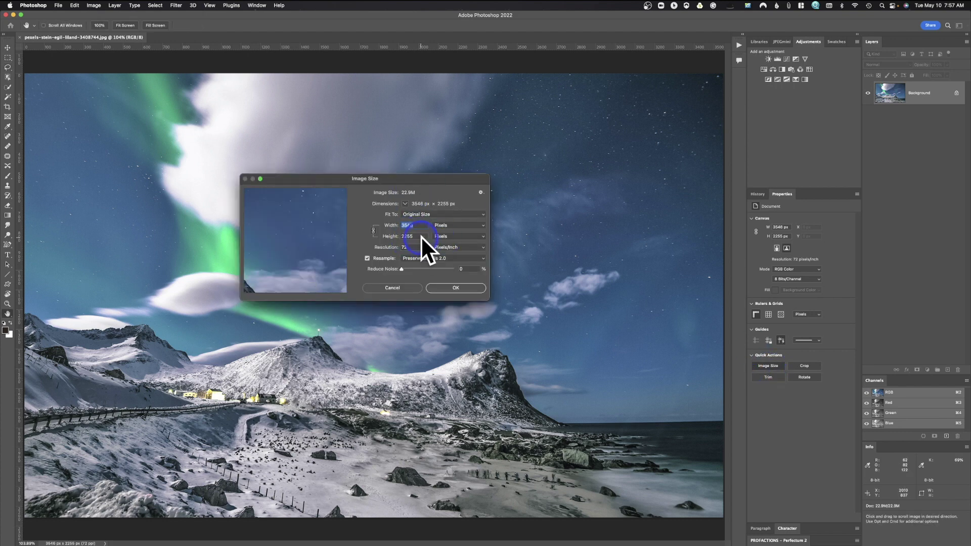
- Apply a 2000 px width, then discard it to return to the 3546 × 2255 original
{"action": "type", "text": "2000"}
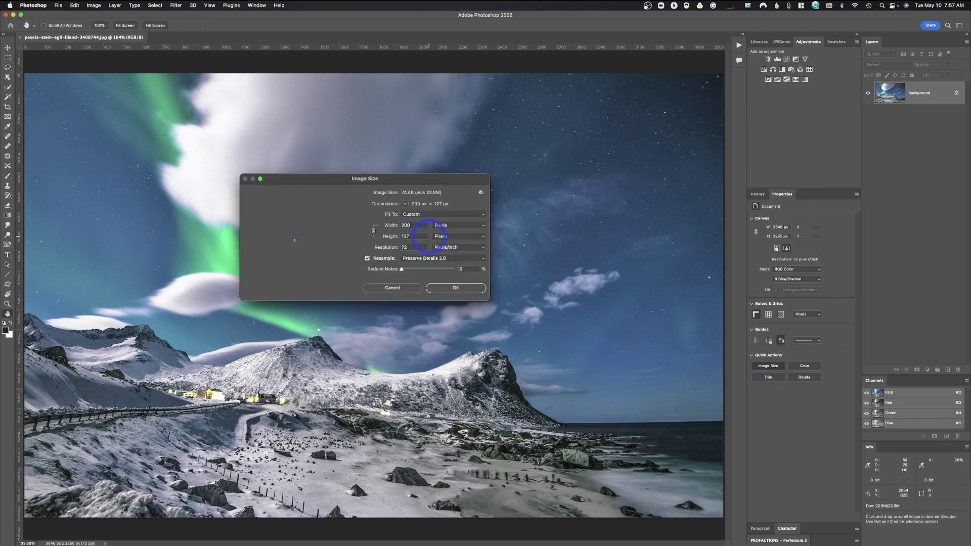
{"action": "left_click", "coordinate": [455, 288]}
{"action": "key", "text": "l"}
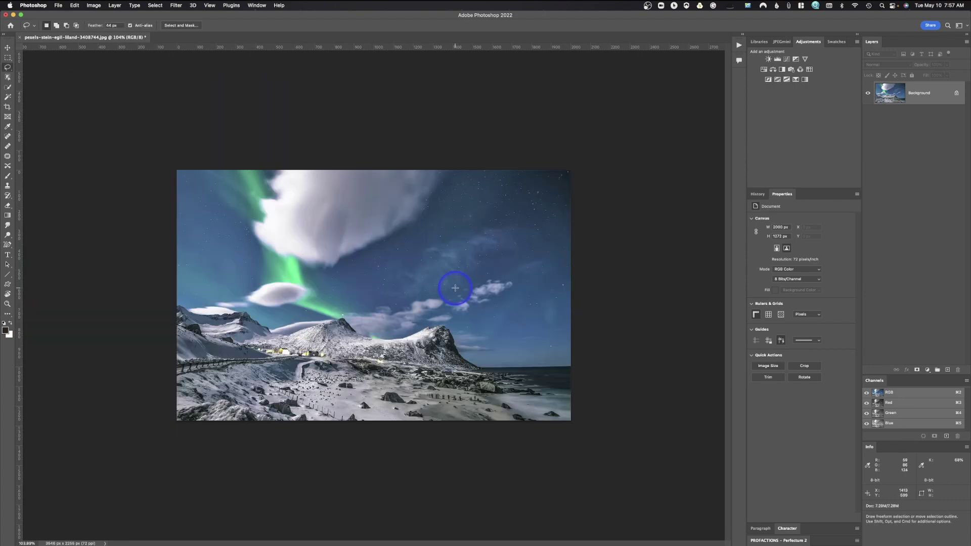
{"action": "left_click", "coordinate": [59, 5]}
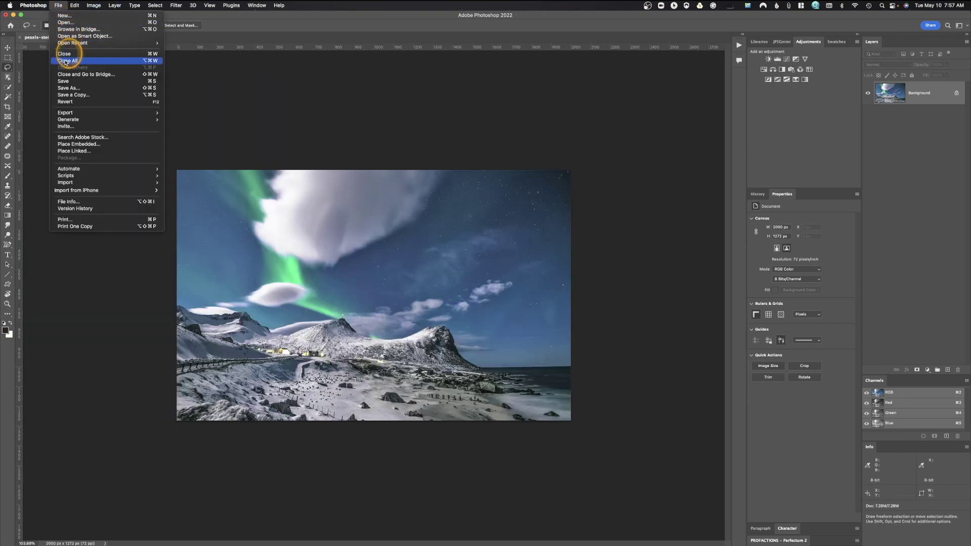
{"action": "mouse_move", "coordinate": [66, 113]}
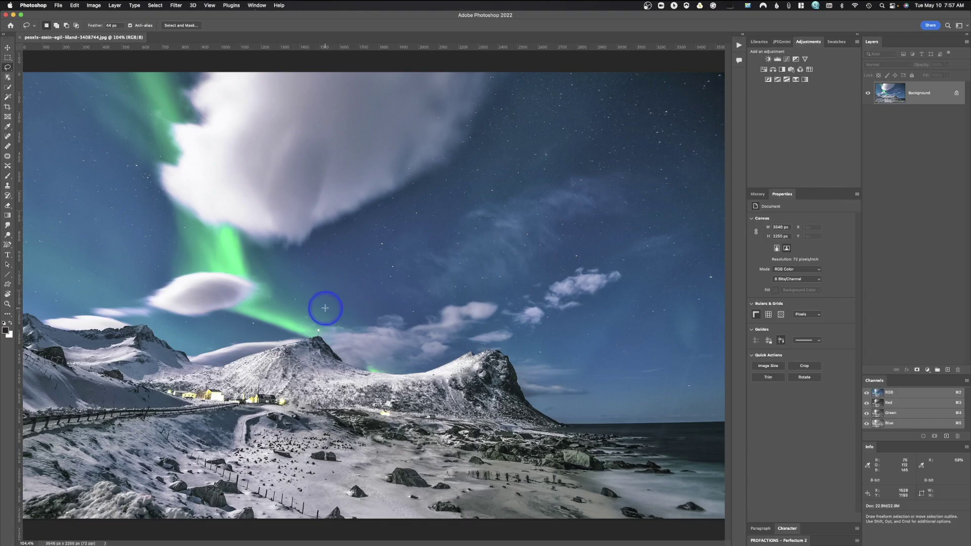
{"action": "left_click", "coordinate": [58, 6]}
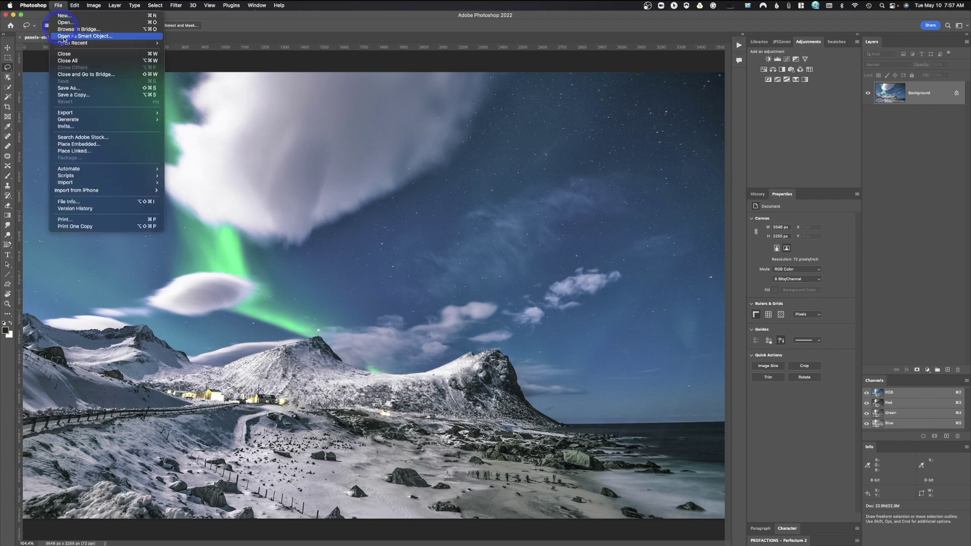
- Open Export As maximised and zoom its preview to 100%
{"action": "mouse_move", "coordinate": [84, 115]}
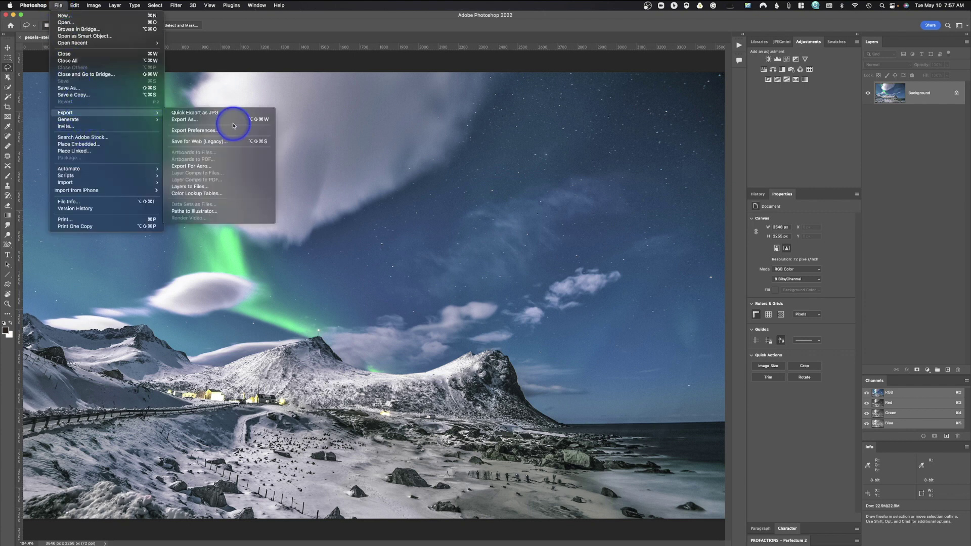
{"action": "left_click", "coordinate": [201, 120]}
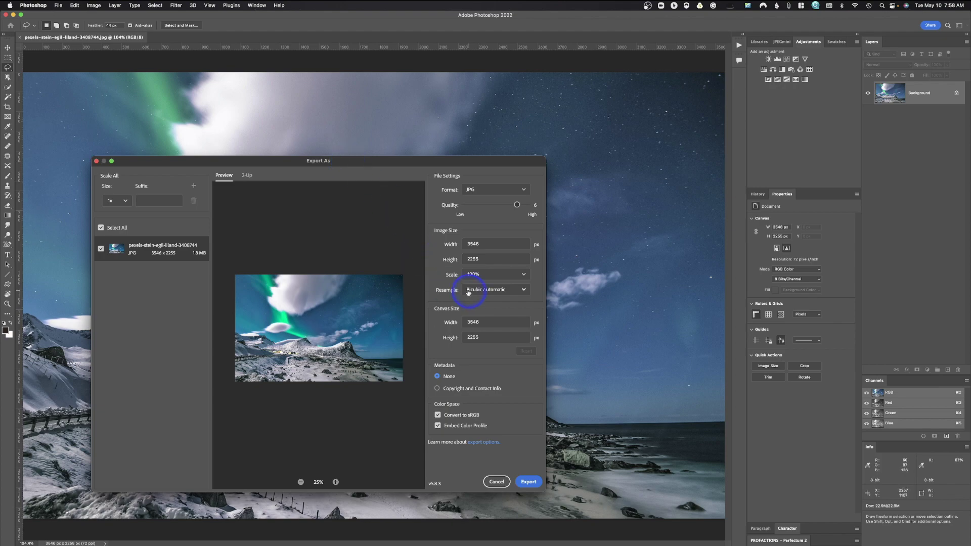
{"action": "left_click", "coordinate": [112, 161]}
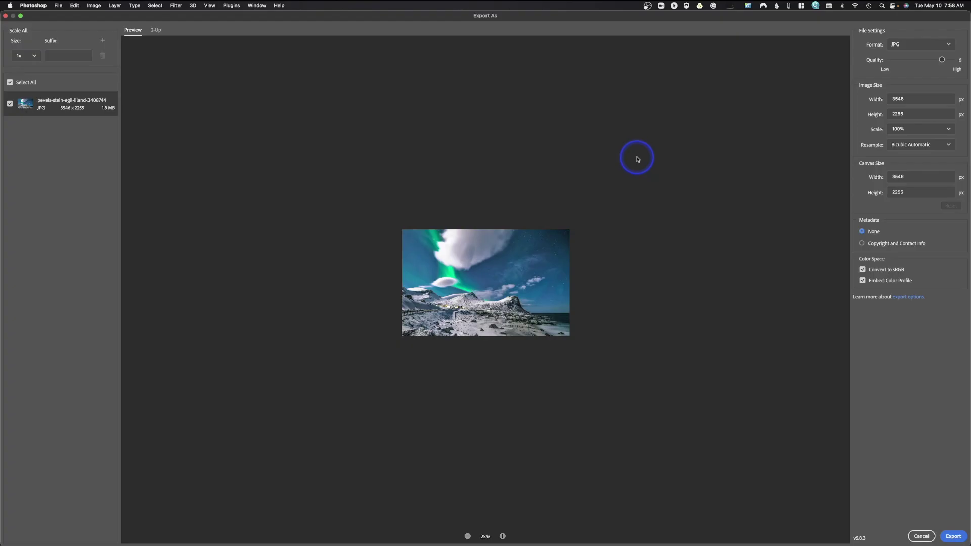
{"action": "left_click", "coordinate": [502, 536]}
{"action": "left_click", "coordinate": [502, 536]}
{"action": "left_click", "coordinate": [503, 536]}
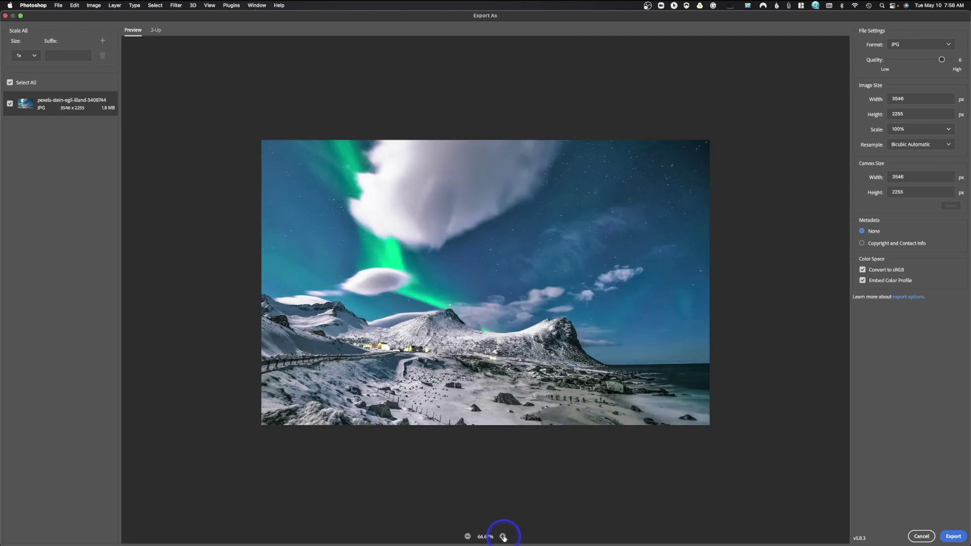
{"action": "left_click", "coordinate": [502, 536]}
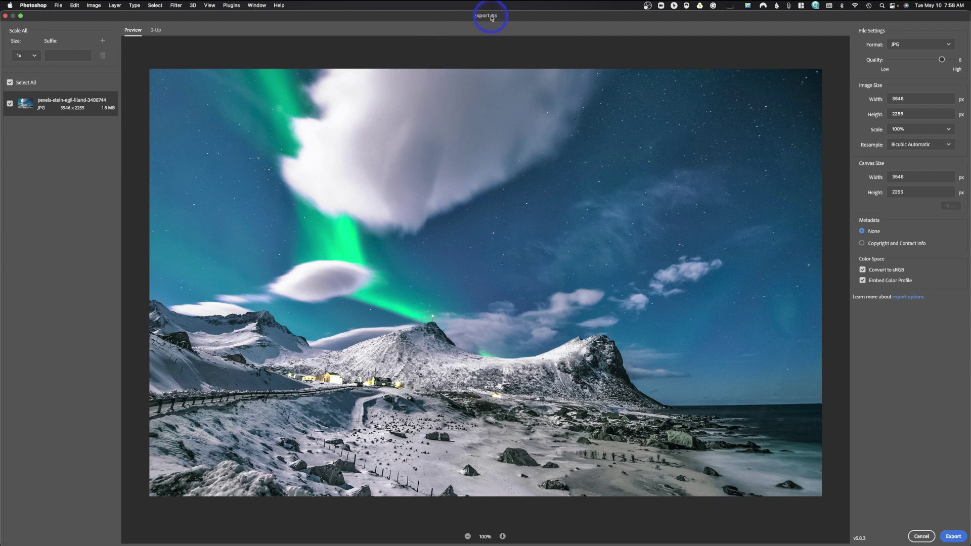
- Keep JPG format, raise quality to 7, and include Copyright and Contact Info metadata
{"action": "left_click", "coordinate": [929, 45]}
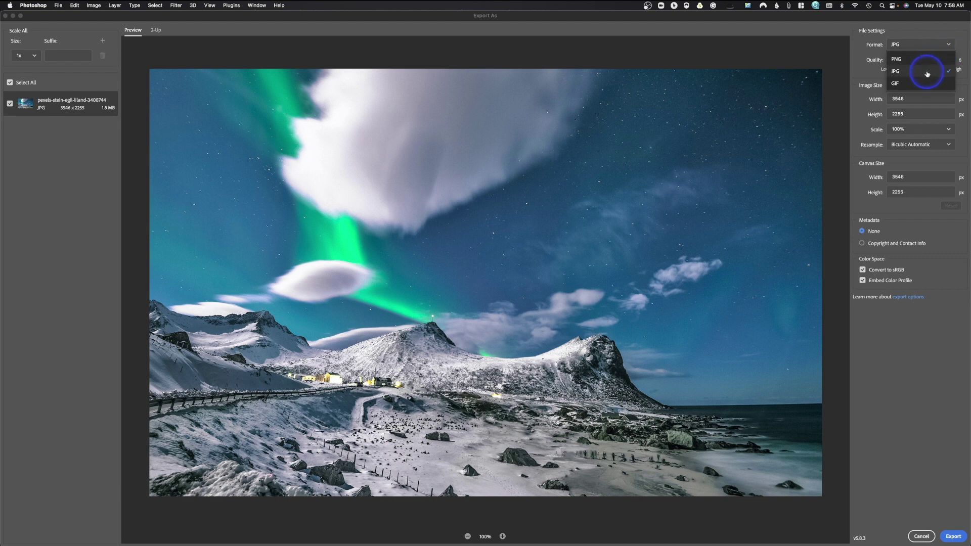
{"action": "left_click", "coordinate": [932, 44]}
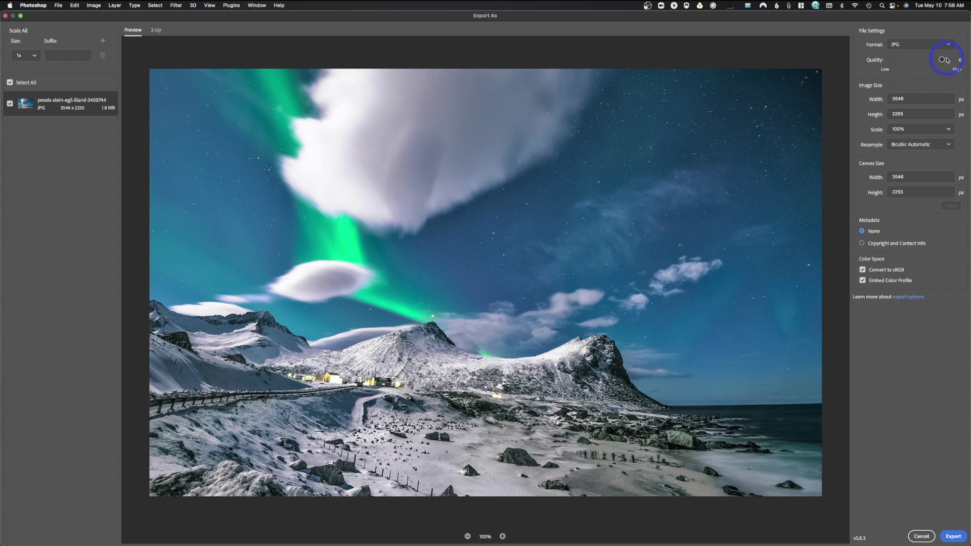
{"action": "left_click_drag", "start_coordinate": [943, 60], "coordinate": [955, 60]}
{"action": "left_click", "coordinate": [960, 62]}
{"action": "left_click", "coordinate": [861, 243]}
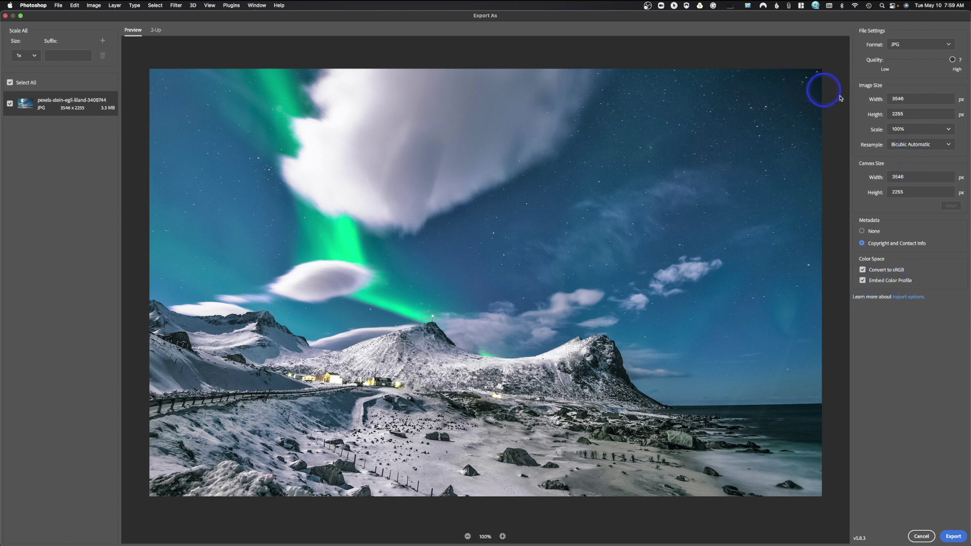
- Enter 2000 px as the export width, giving 2000 × 1272 at 56.4%
{"action": "double_click", "coordinate": [909, 101]}
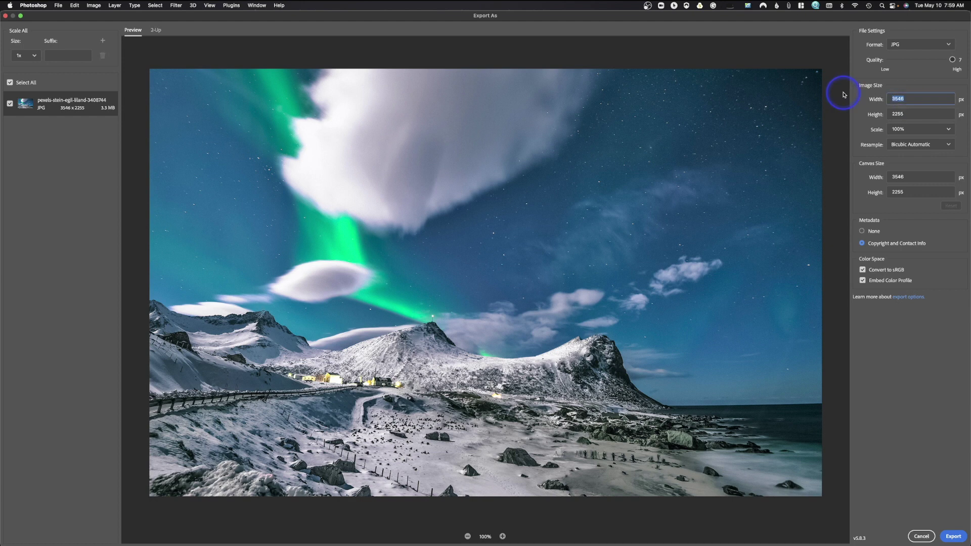
{"action": "type", "text": "2000"}
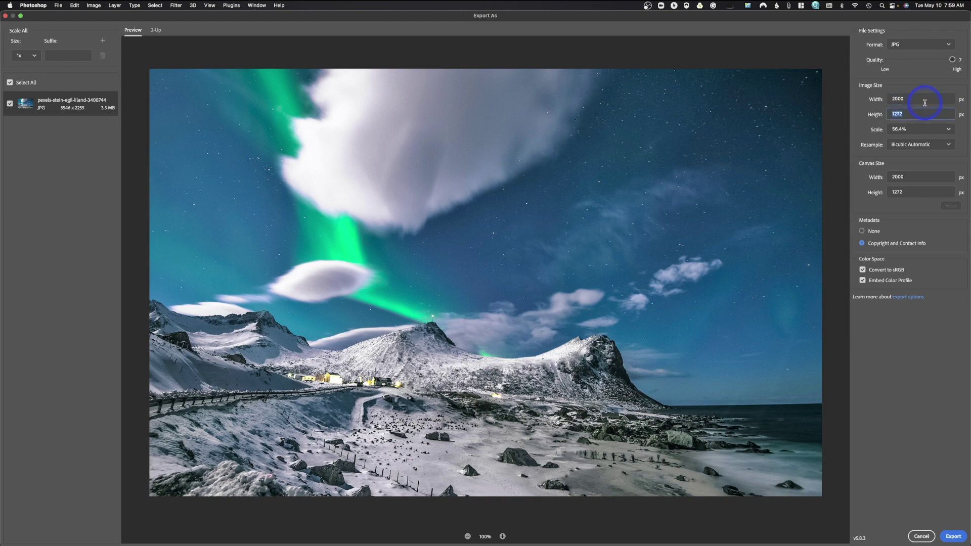
{"action": "key", "text": "Tab"}
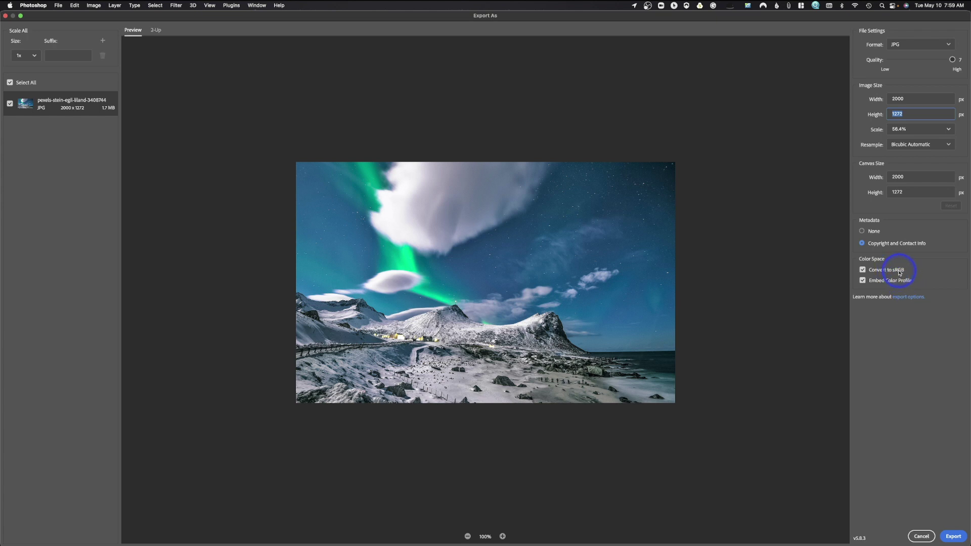
{"action": "left_click", "coordinate": [957, 538]}
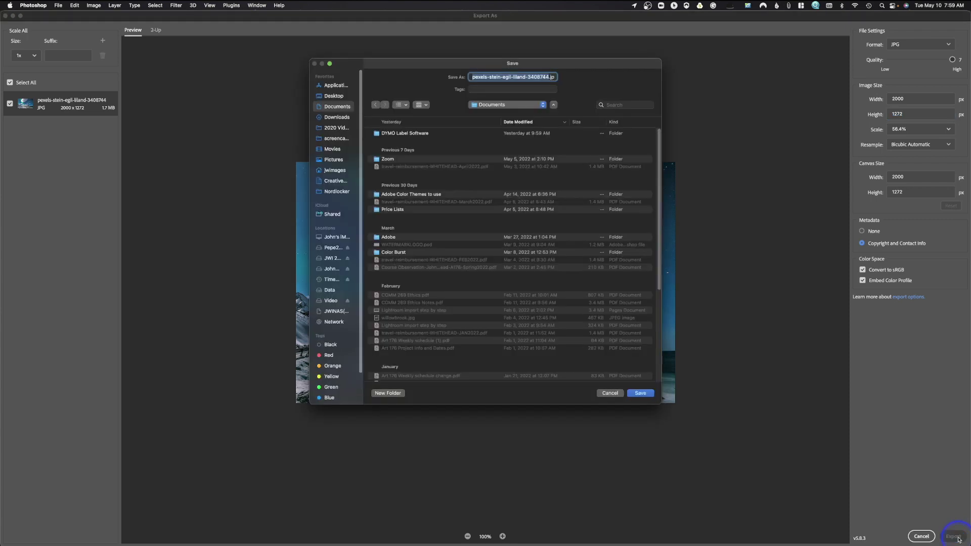
{"action": "type", "text": "test3.jpg"}
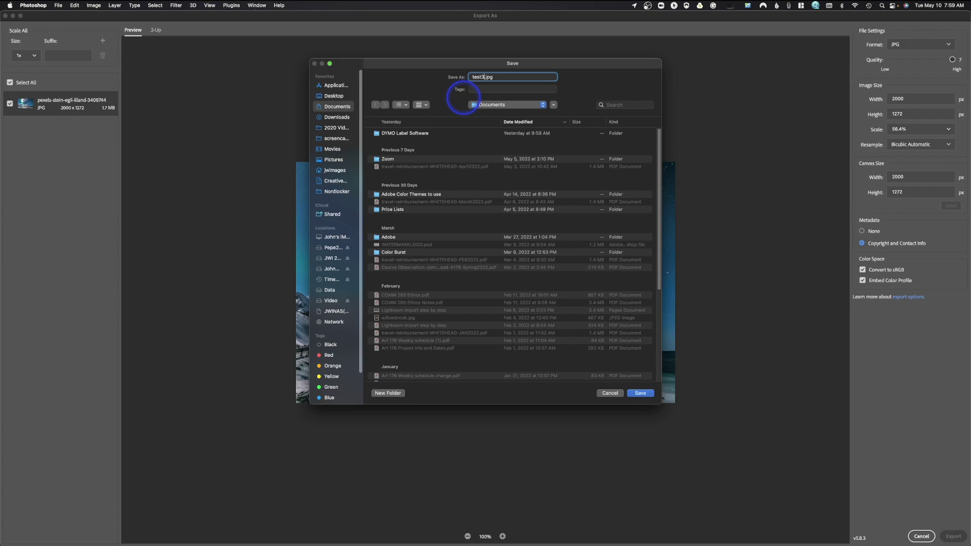
{"action": "key", "text": "Return"}
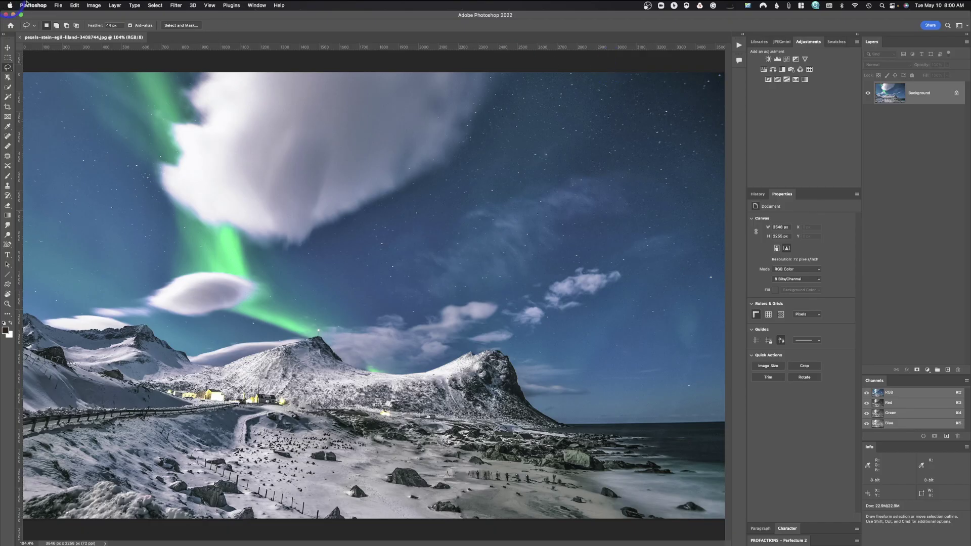
- Open Save for Web (Legacy) maximised and check the Preset list without changing it
{"action": "left_click", "coordinate": [58, 5]}
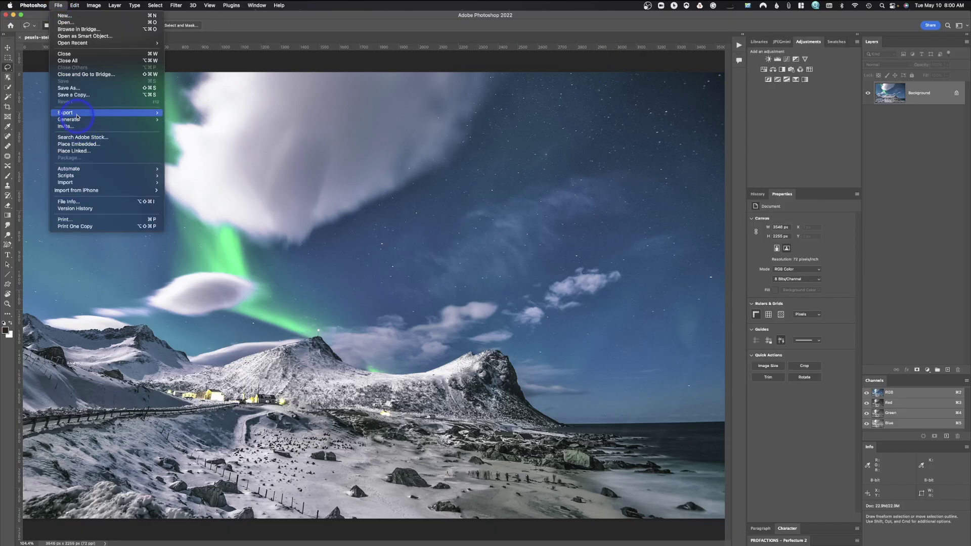
{"action": "mouse_move", "coordinate": [63, 113]}
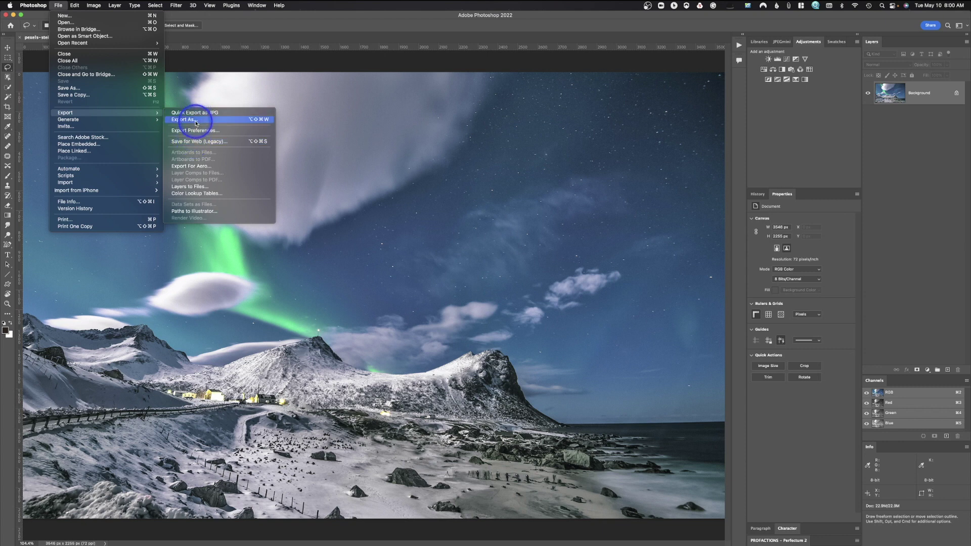
{"action": "left_click", "coordinate": [195, 141]}
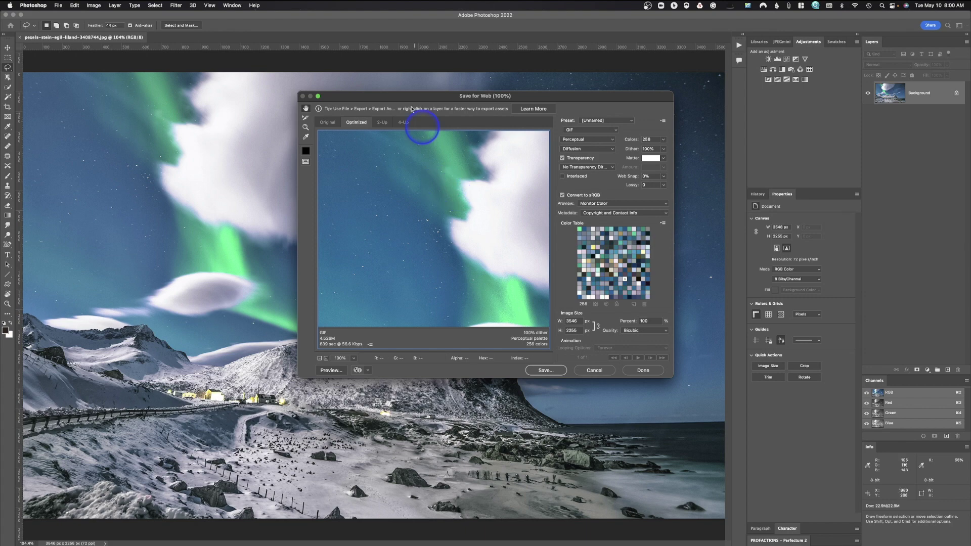
{"action": "left_click", "coordinate": [317, 96]}
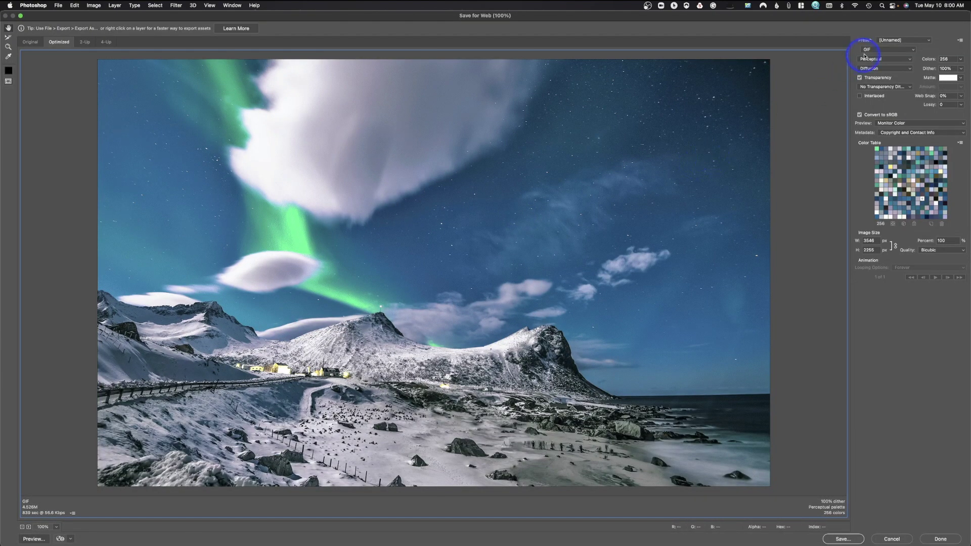
{"action": "left_click", "coordinate": [889, 41]}
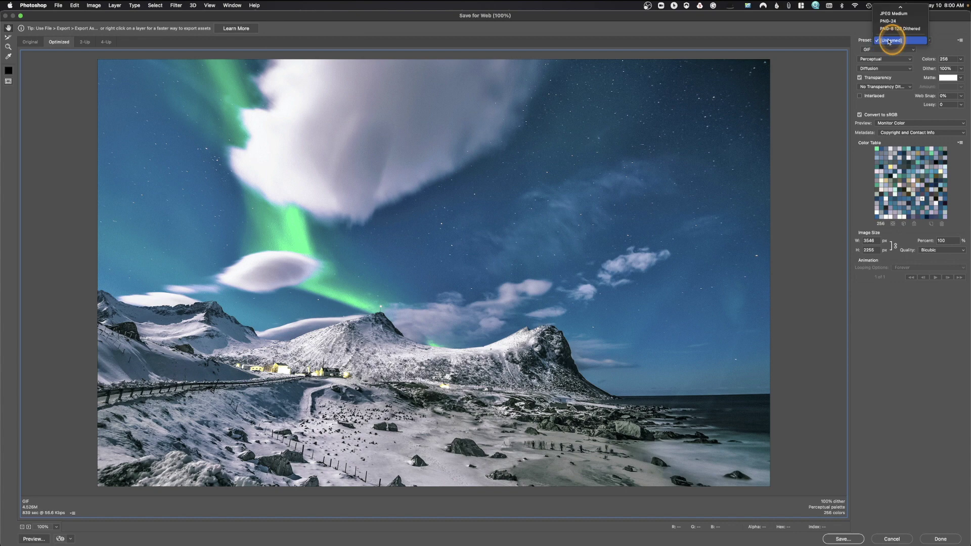
{"action": "mouse_move", "coordinate": [900, 7]}
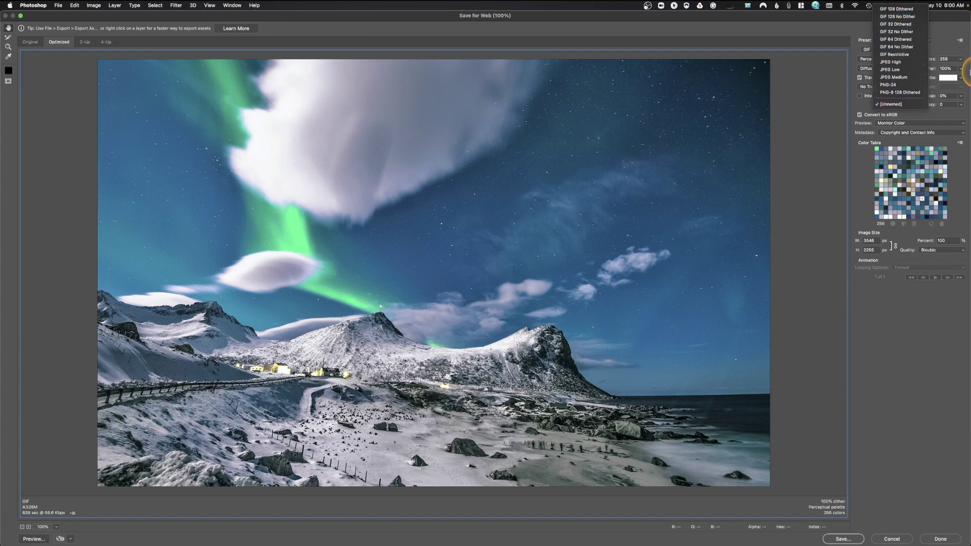
{"action": "key", "text": "Escape"}
- Set Save for Web to JPEG quality 100, embedded colour profile, all metadata, width 2000 px
{"action": "left_click", "coordinate": [877, 50]}
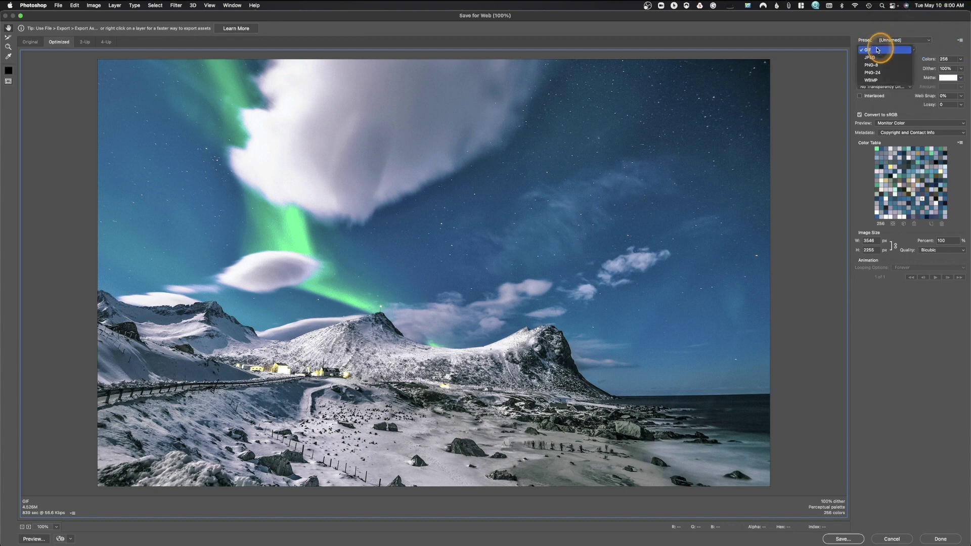
{"action": "left_click", "coordinate": [877, 50]}
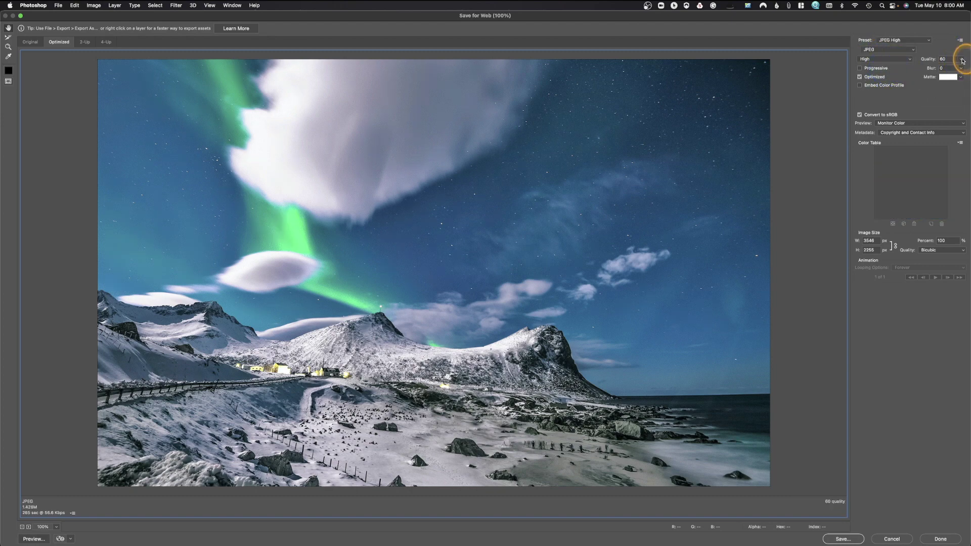
{"action": "left_click", "coordinate": [962, 62]}
{"action": "left_click_drag", "start_coordinate": [945, 67], "coordinate": [962, 70]}
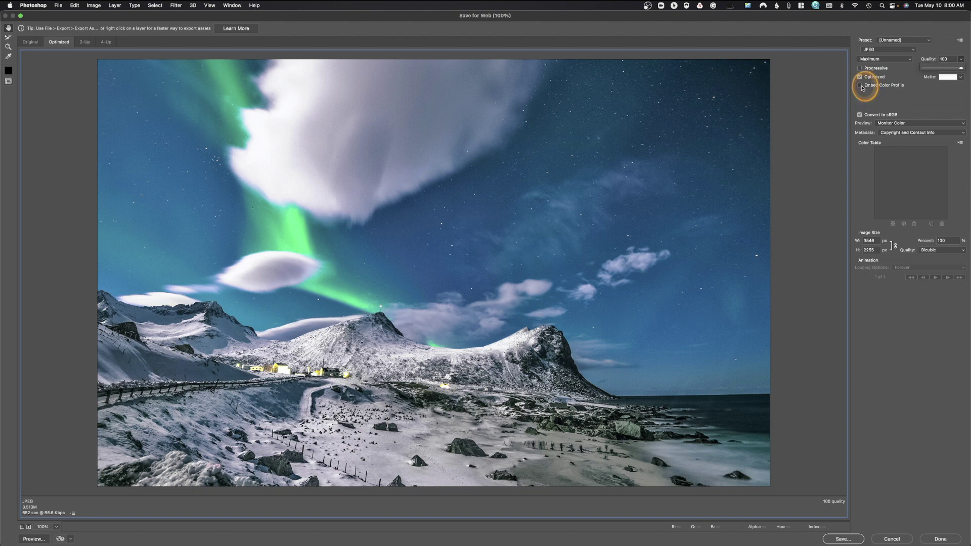
{"action": "left_click", "coordinate": [860, 85]}
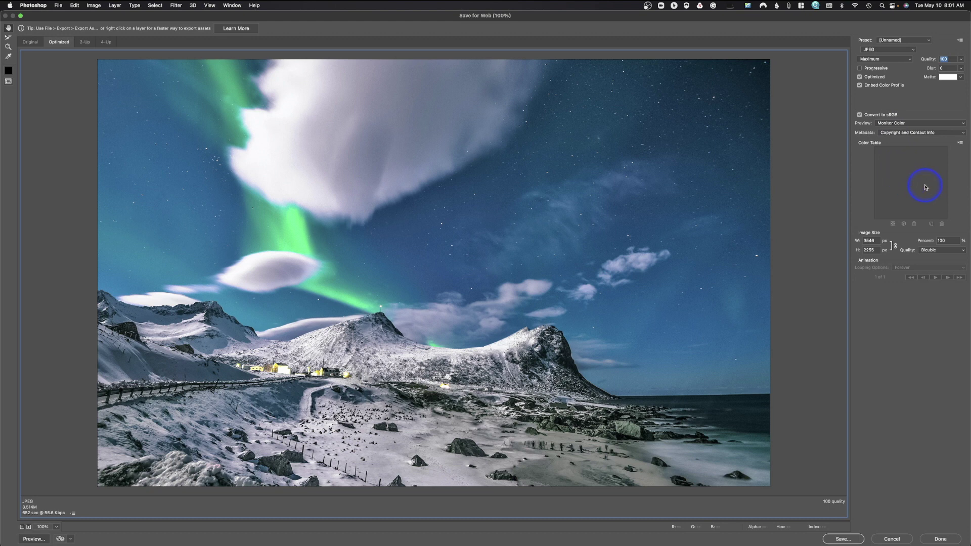
{"action": "left_click", "coordinate": [901, 133]}
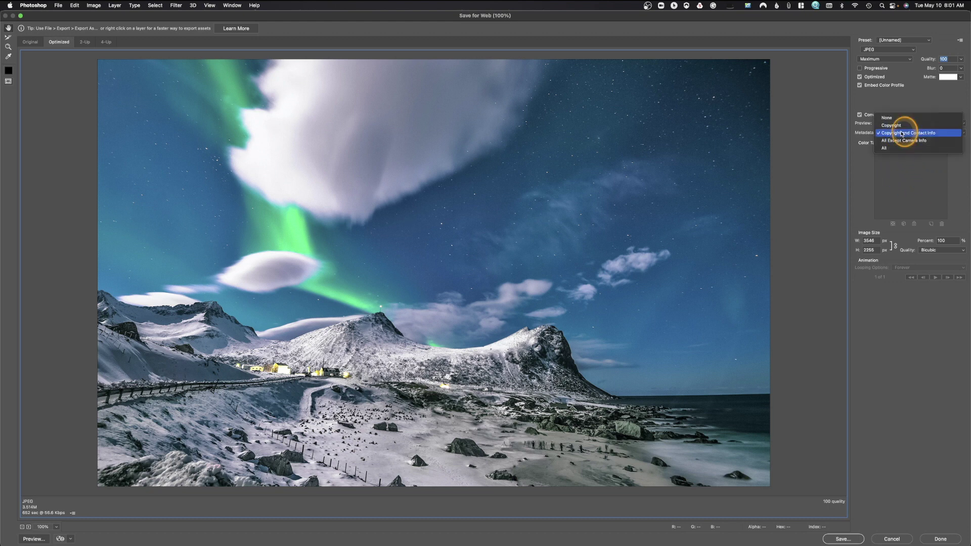
{"action": "left_click", "coordinate": [886, 148]}
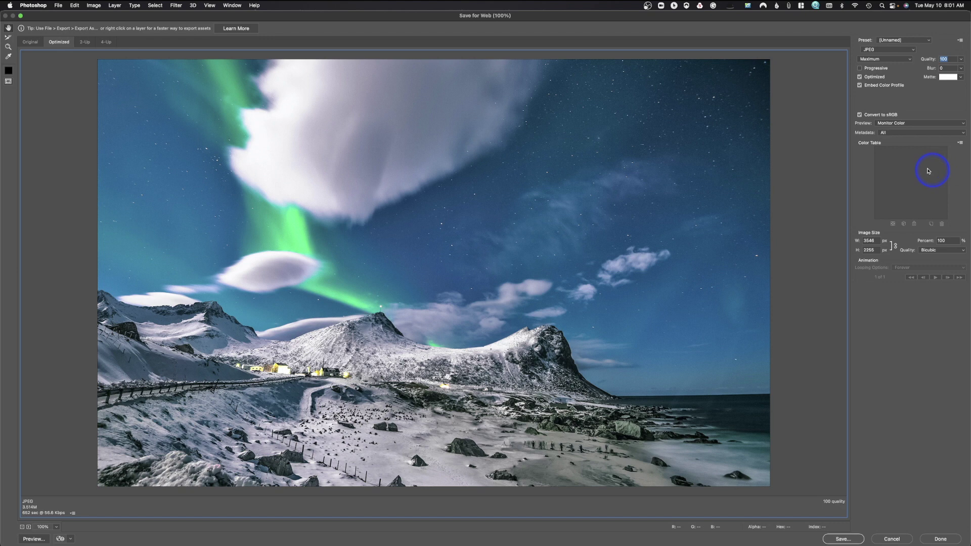
{"action": "left_click", "coordinate": [865, 240]}
{"action": "type", "text": "2000"}
- Save the web-optimised JPEG from Save for Web under the file name 'test'
{"action": "left_click", "coordinate": [843, 539]}
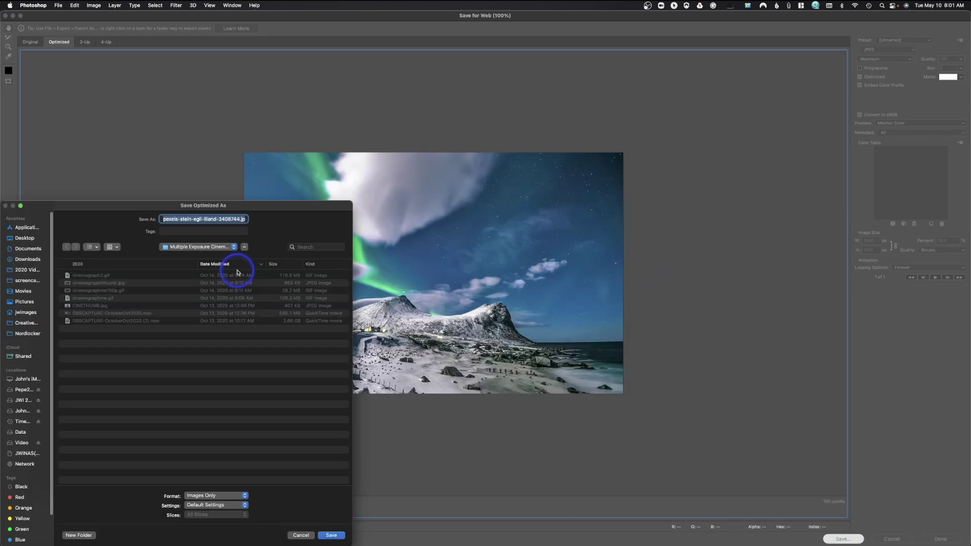
{"action": "type", "text": "test4"}
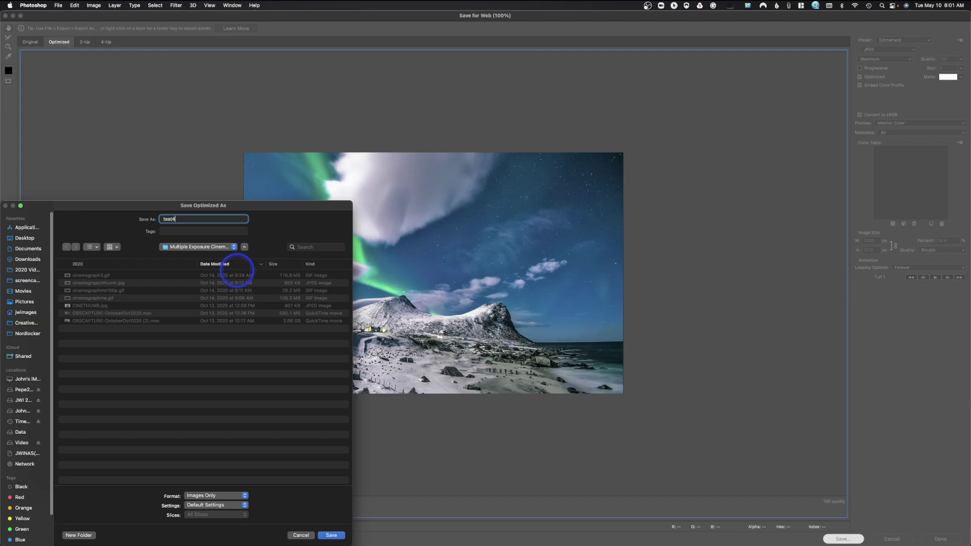
{"action": "key", "text": "Return"}
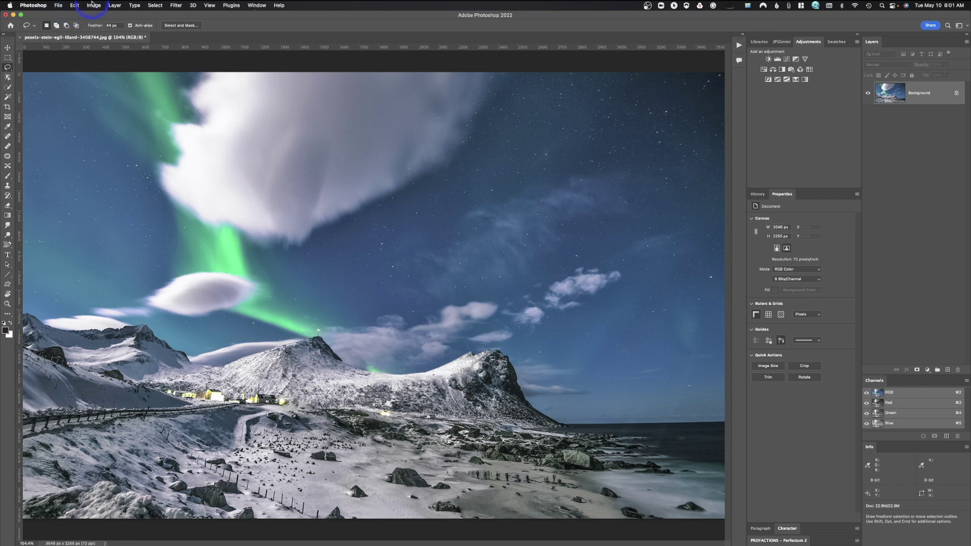
- Resize the aurora photo through Image Size to 2000 px wide (2000 × 1272 px)
{"action": "left_click", "coordinate": [93, 5]}
{"action": "left_click", "coordinate": [101, 63]}
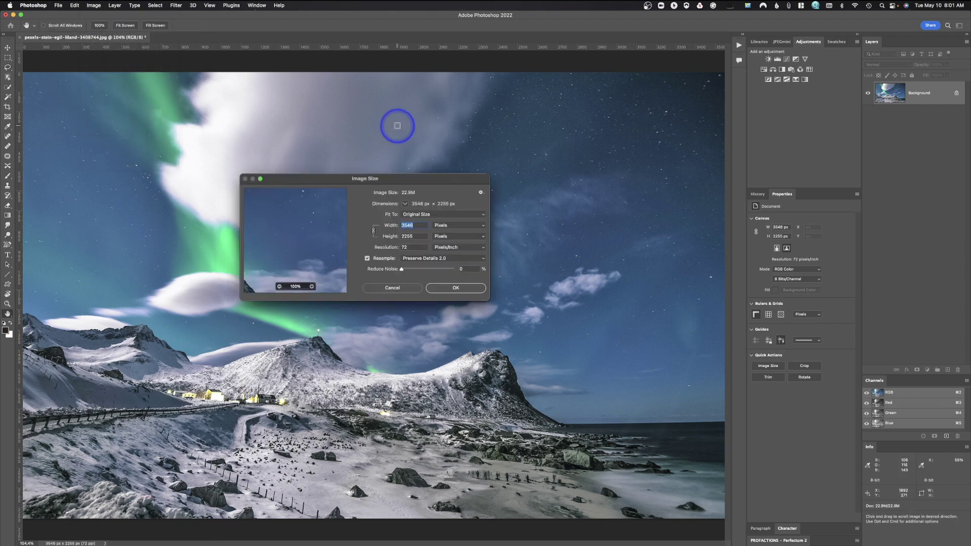
{"action": "type", "text": "20"}
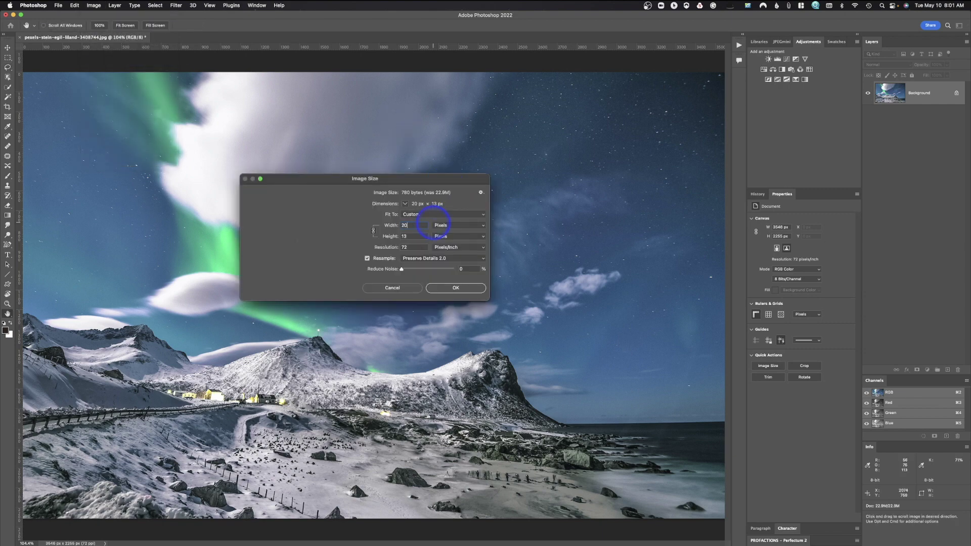
{"action": "type", "text": "00"}
{"action": "left_click", "coordinate": [455, 288]}
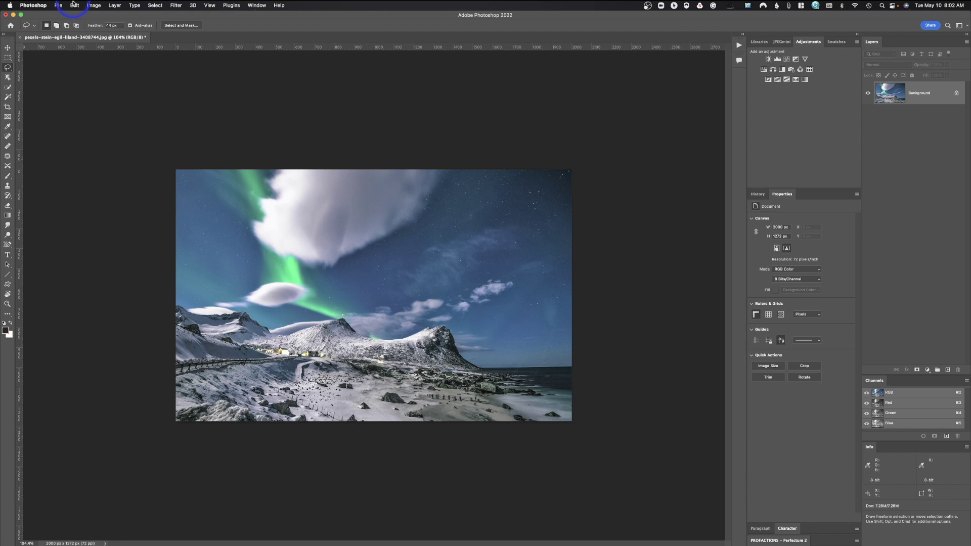
- Convert the resized photo from Adobe RGB (1998) to the sRGB IEC61966-2.1 profile
{"action": "left_click", "coordinate": [74, 5]}
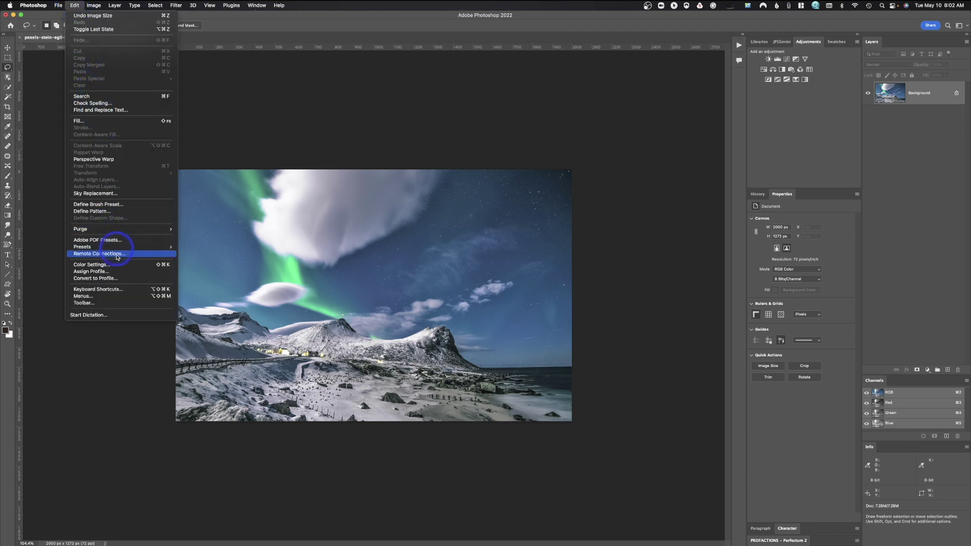
{"action": "left_click", "coordinate": [119, 278]}
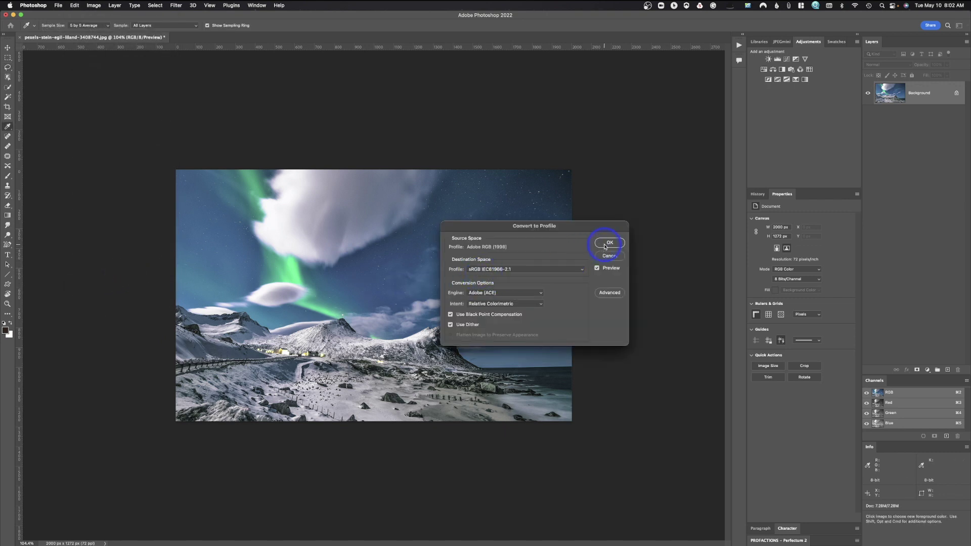
{"action": "left_click", "coordinate": [604, 244]}
{"action": "key", "text": "l"}
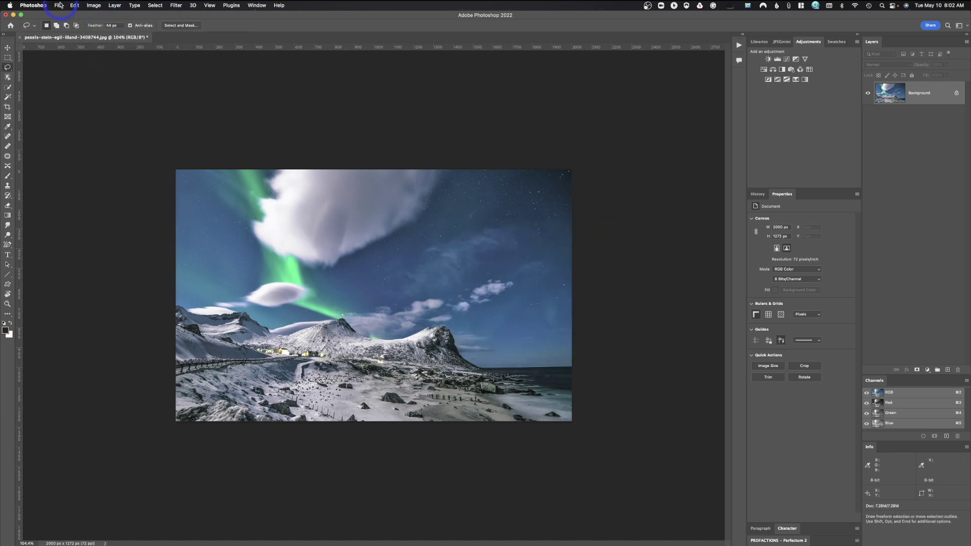
{"action": "left_click", "coordinate": [58, 5]}
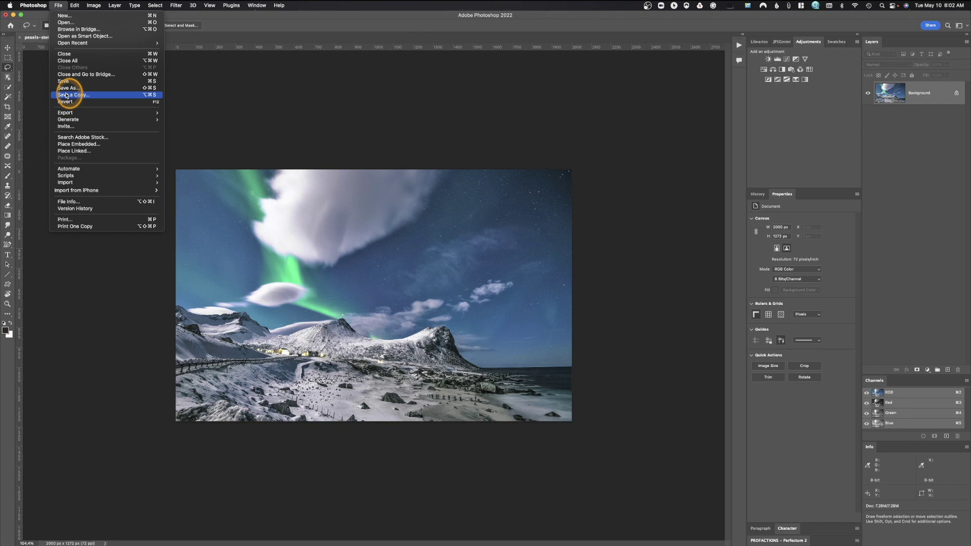
- Save a JPEG copy to Downloads as test5.jpg at Maximum quality 12, Baseline ("Standard")
{"action": "left_click", "coordinate": [65, 94]}
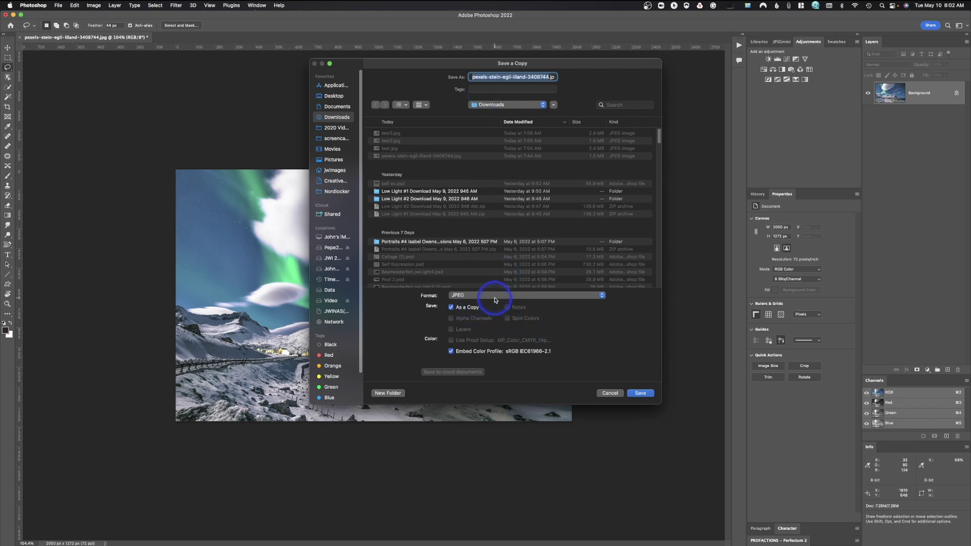
{"action": "left_click", "coordinate": [490, 297]}
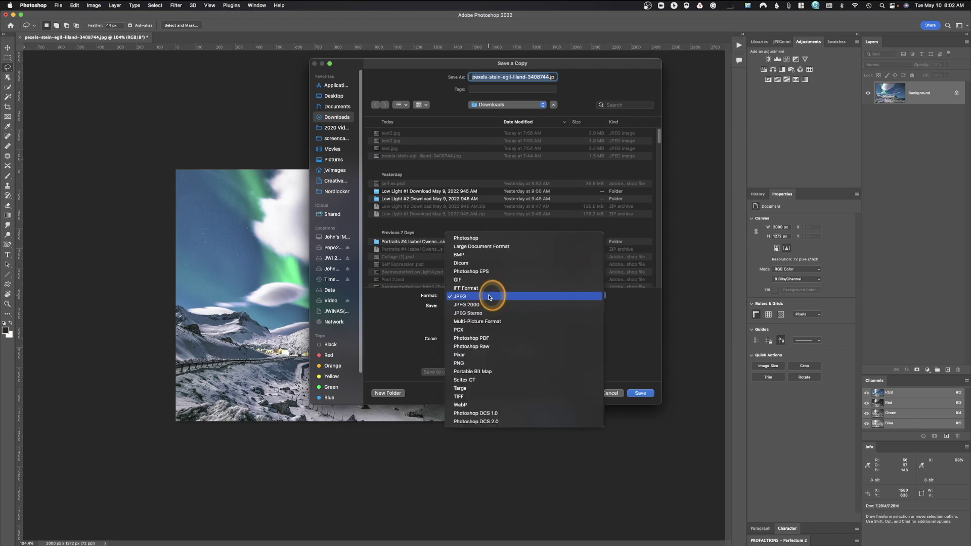
{"action": "left_click", "coordinate": [490, 297]}
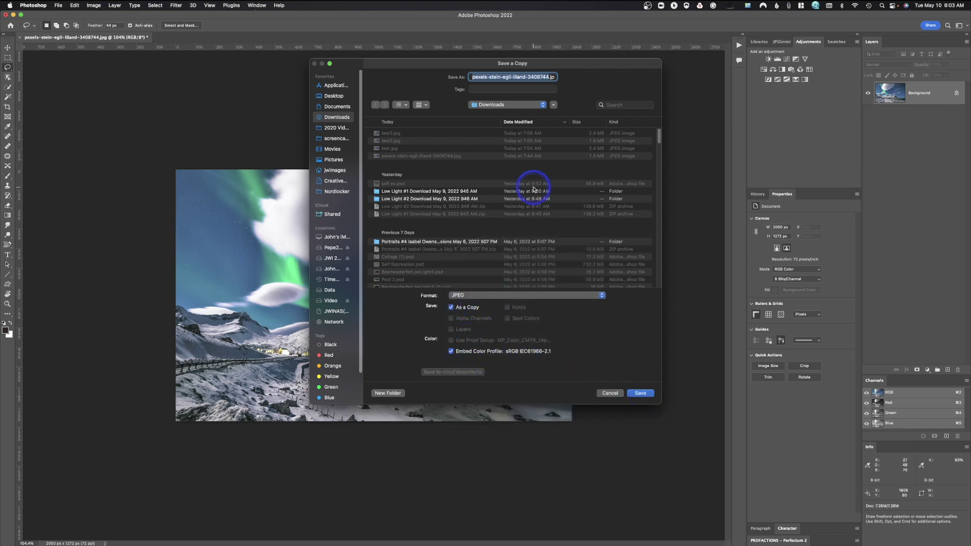
{"action": "type", "text": "test5.jpg"}
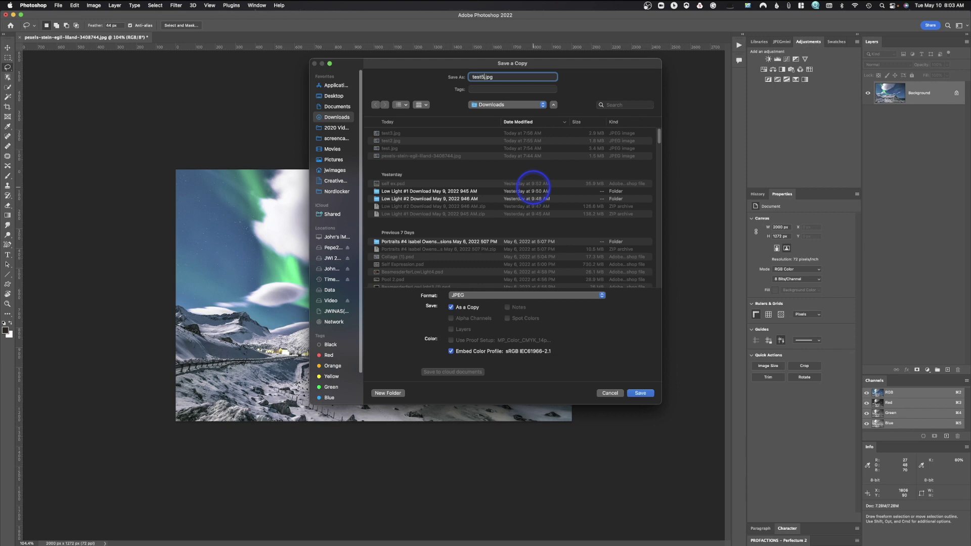
{"action": "key", "text": "Return"}
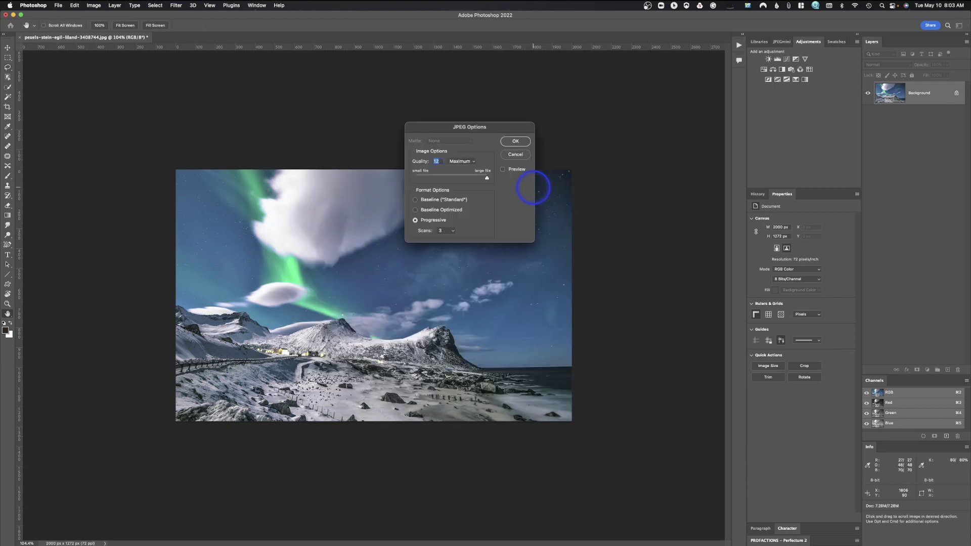
{"action": "left_click", "coordinate": [418, 199]}
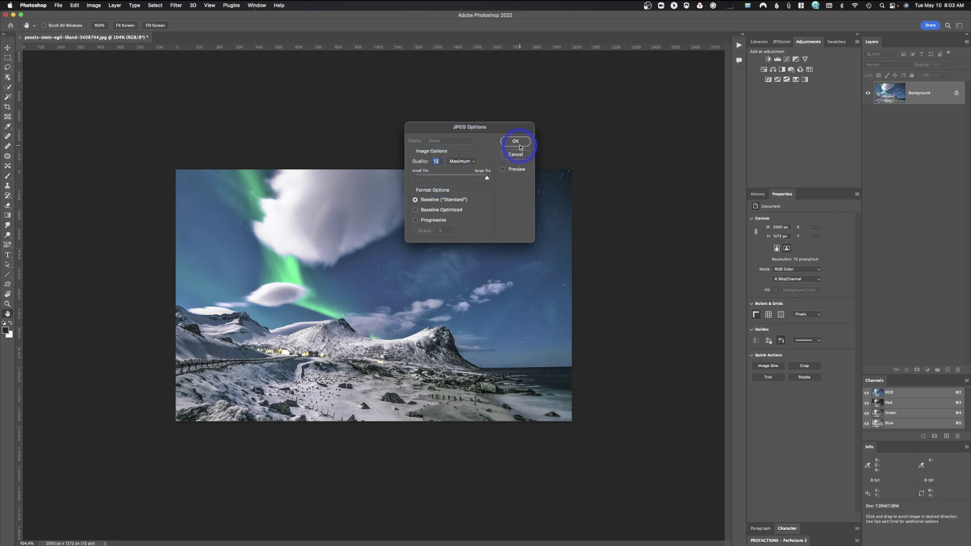
{"action": "left_click", "coordinate": [519, 142]}
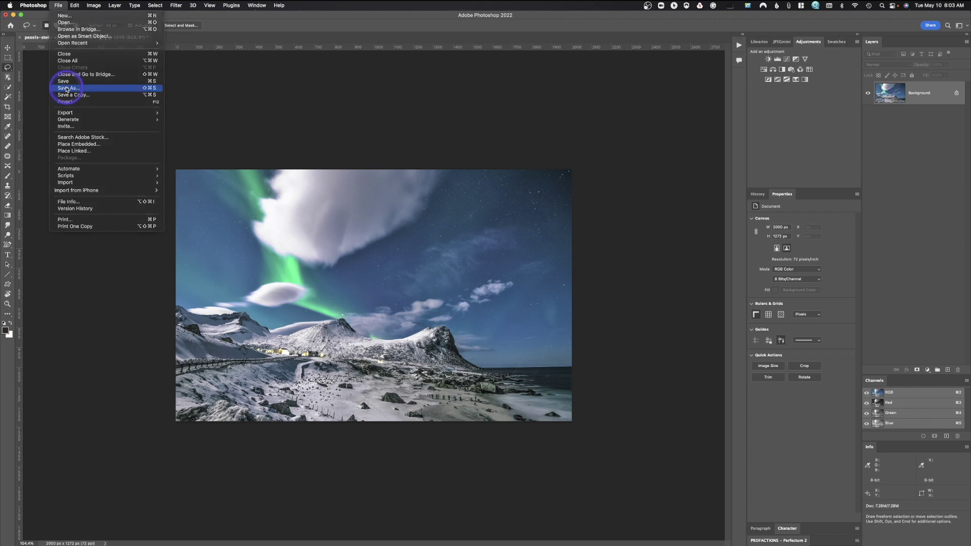
{"action": "left_click", "coordinate": [67, 88]}
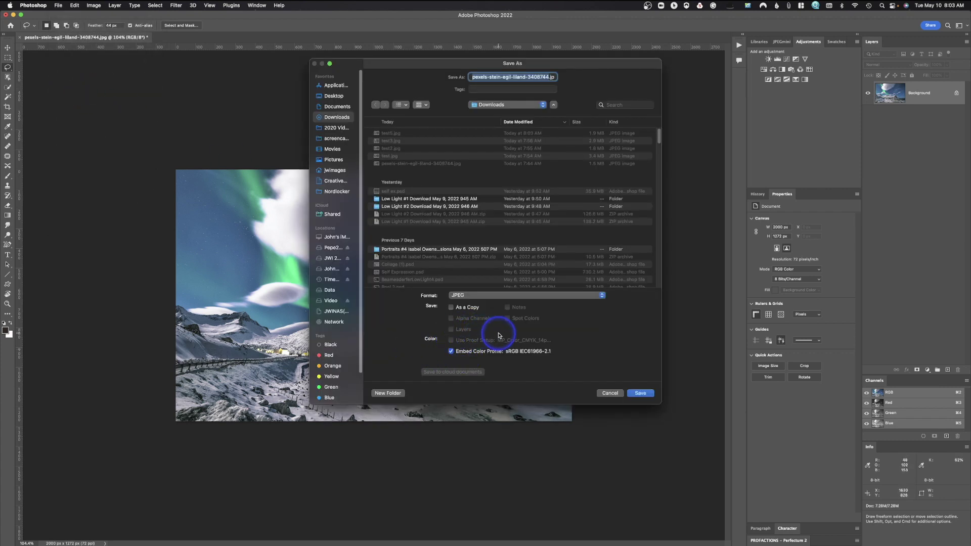
{"action": "left_click", "coordinate": [479, 298]}
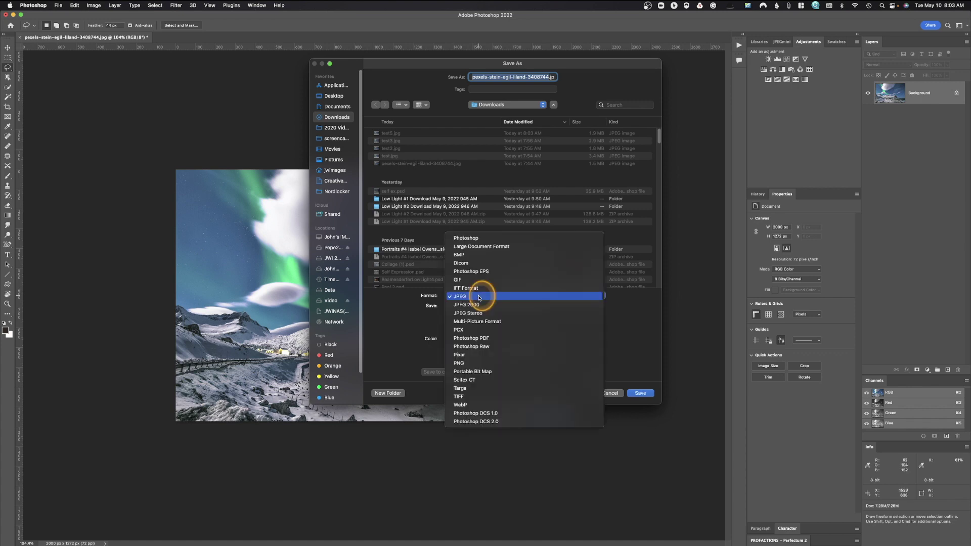
{"action": "left_click", "coordinate": [479, 298]}
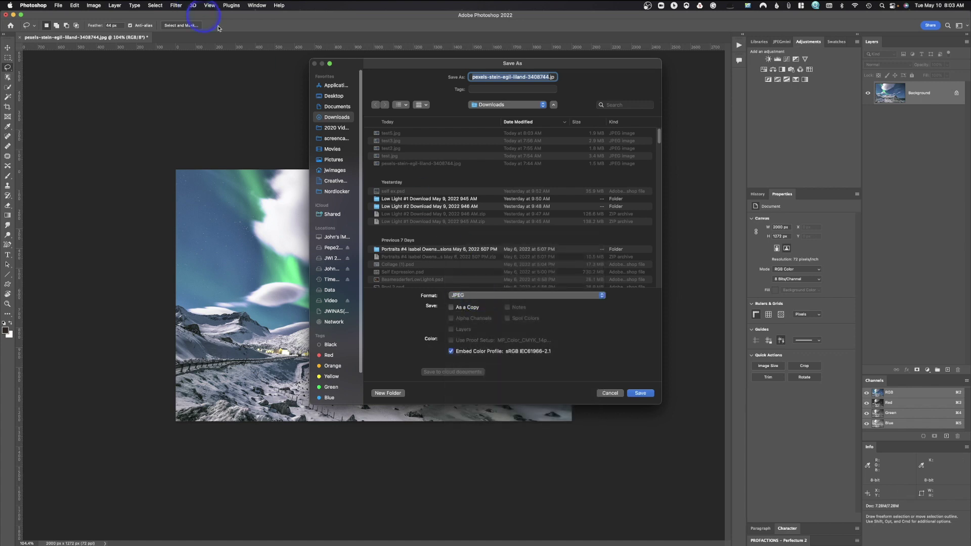
{"action": "left_click", "coordinate": [609, 393]}
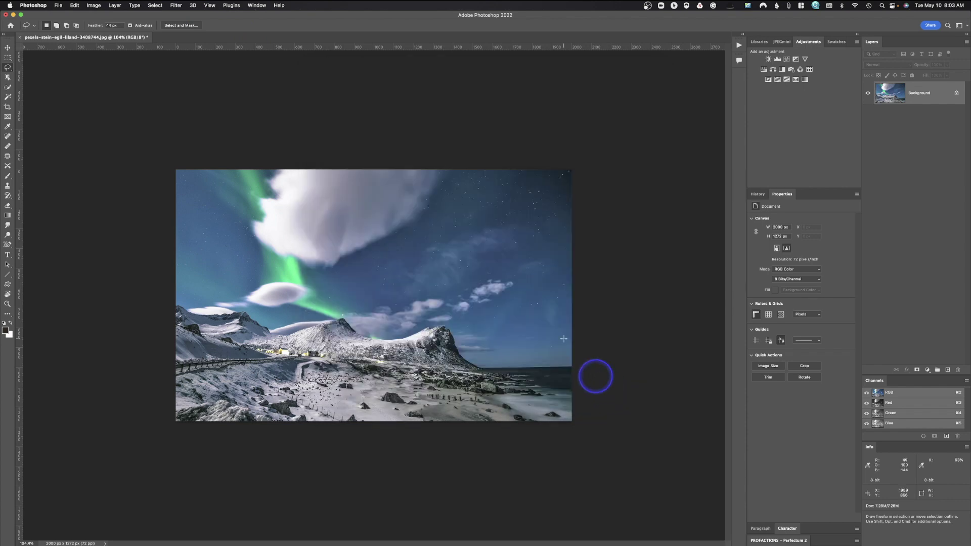
{"action": "left_click", "coordinate": [33, 5]}
{"action": "mouse_move", "coordinate": [40, 34]}
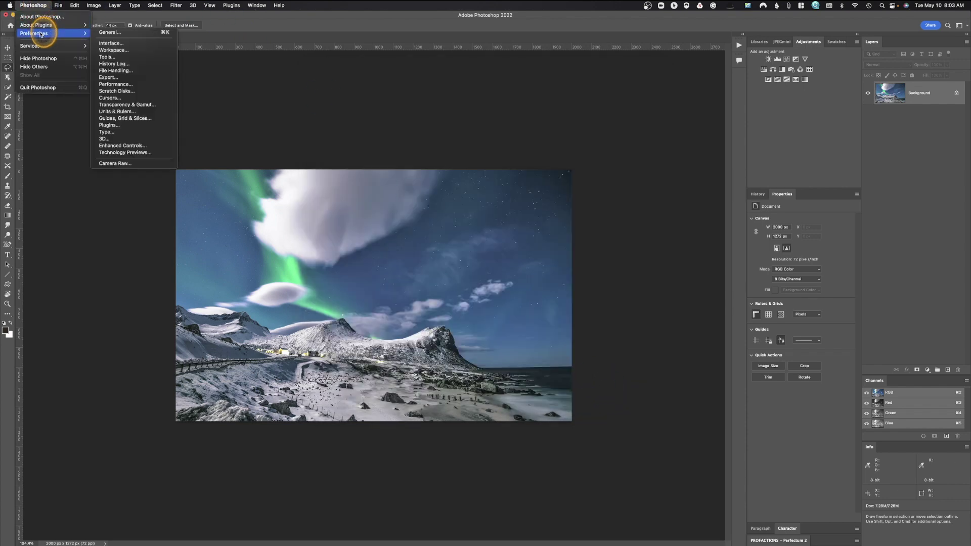
{"action": "left_click", "coordinate": [110, 32]}
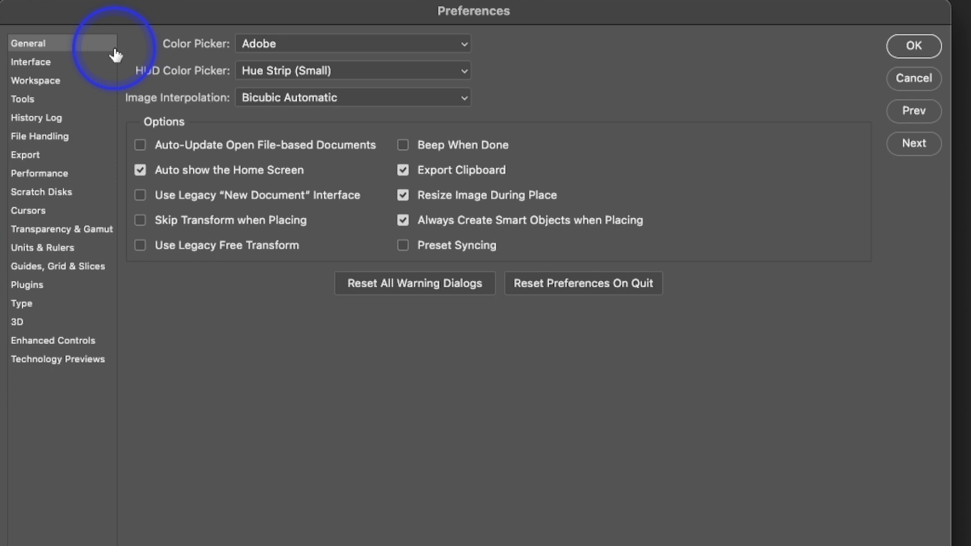
{"action": "left_click", "coordinate": [40, 136]}
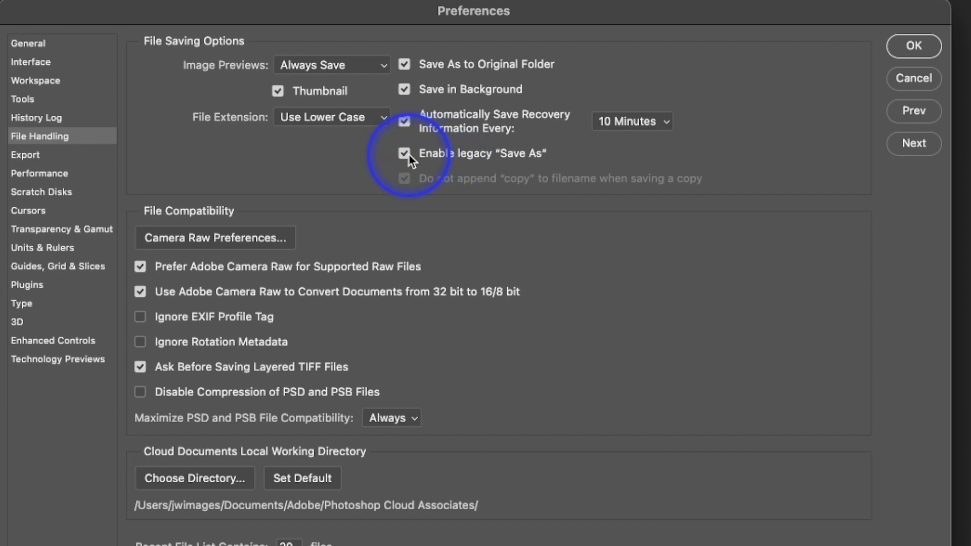
{"action": "left_click", "coordinate": [914, 47]}
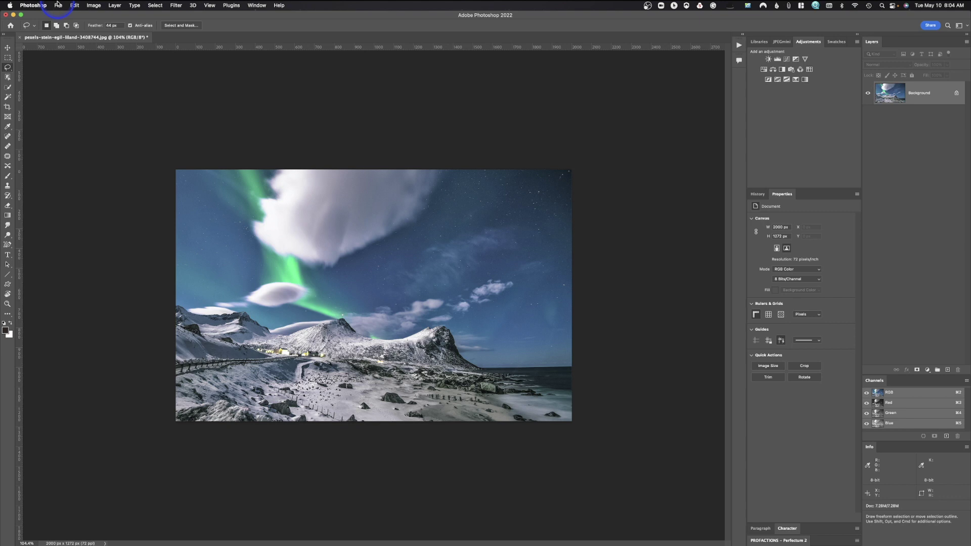
{"action": "left_click", "coordinate": [58, 5]}
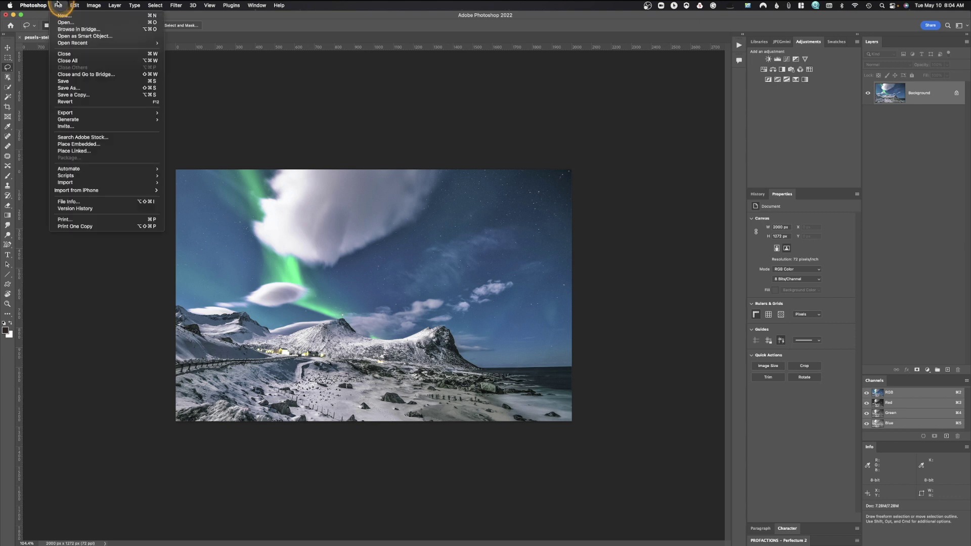
- Save the photo as tesyt6.jpg in Downloads, a Maximum-quality Baseline ("Standard") JPEG
{"action": "left_click", "coordinate": [74, 88]}
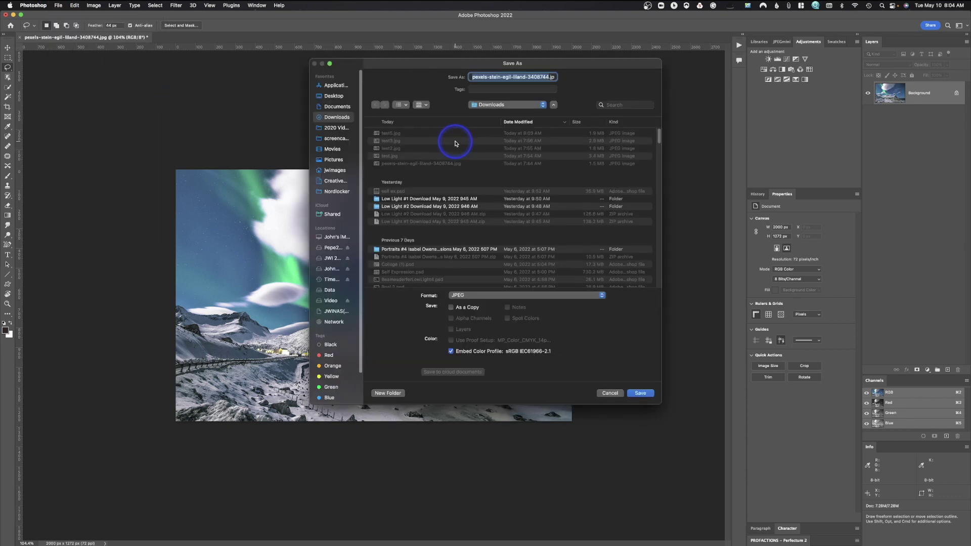
{"action": "type", "text": "tesyt6.jpg"}
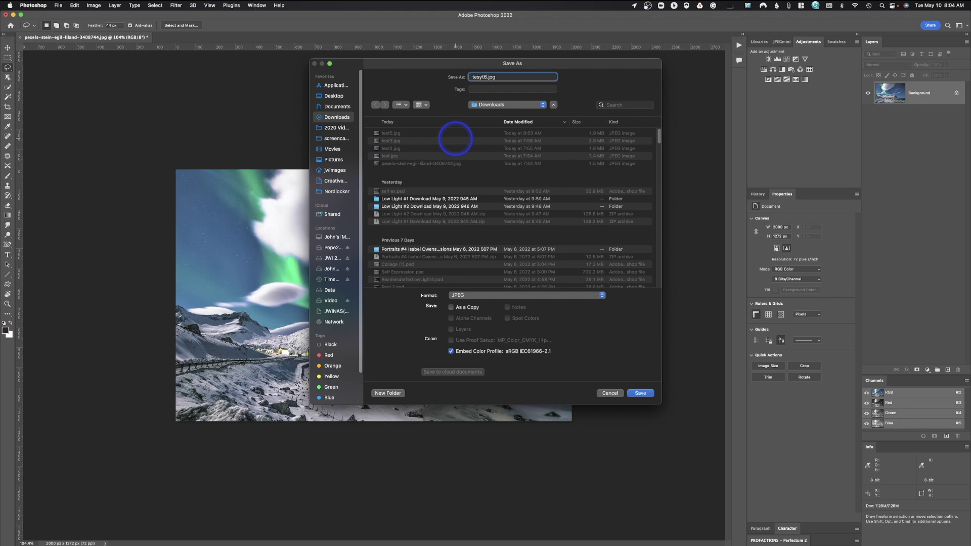
{"action": "key", "text": "Return"}
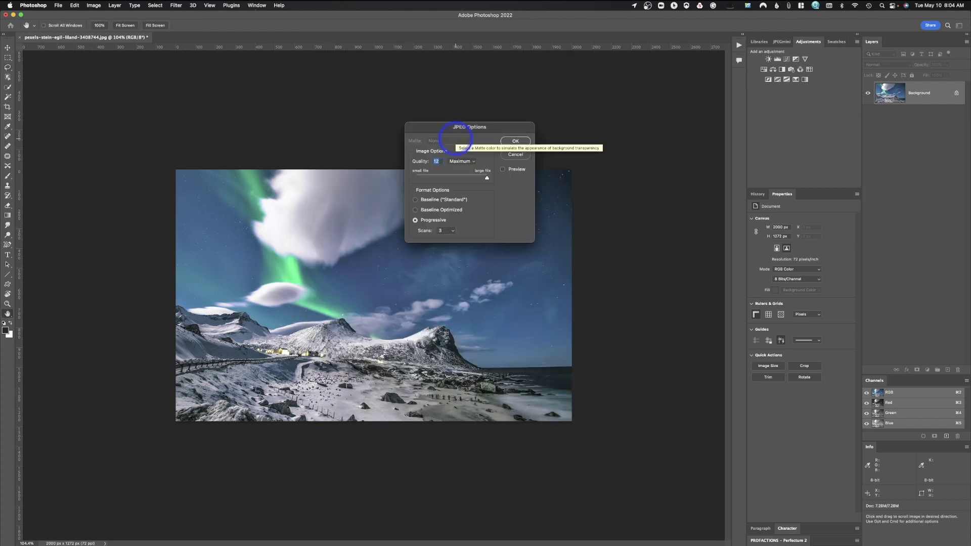
{"action": "left_click", "coordinate": [419, 200]}
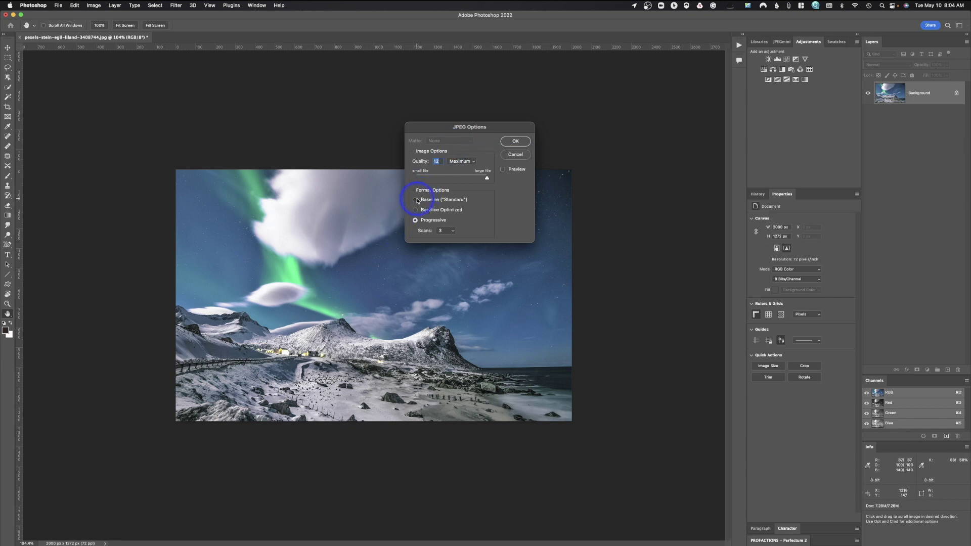
{"action": "left_click", "coordinate": [513, 144]}
{"action": "key", "text": "l"}
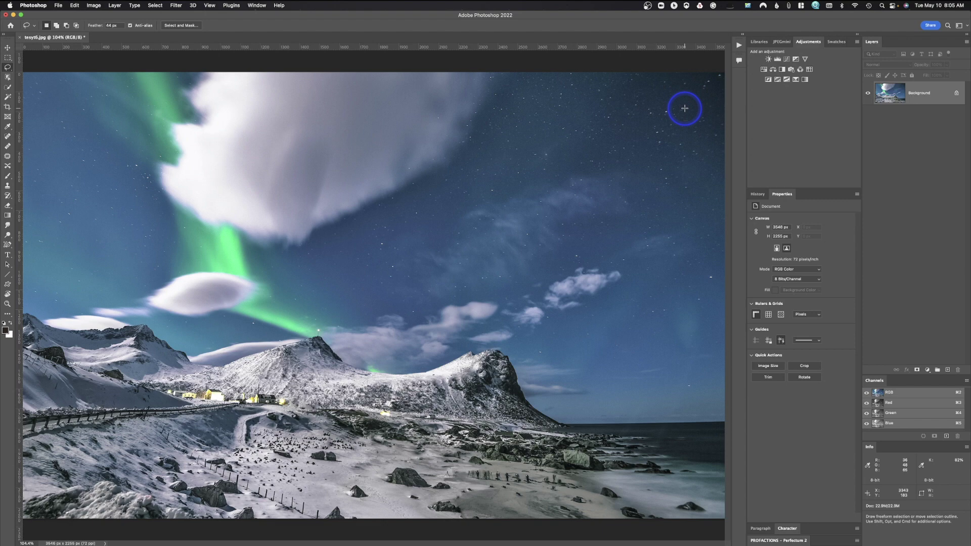
- Show the Actions panel in Button Mode so saved actions run with one click
{"action": "left_click", "coordinate": [738, 47]}
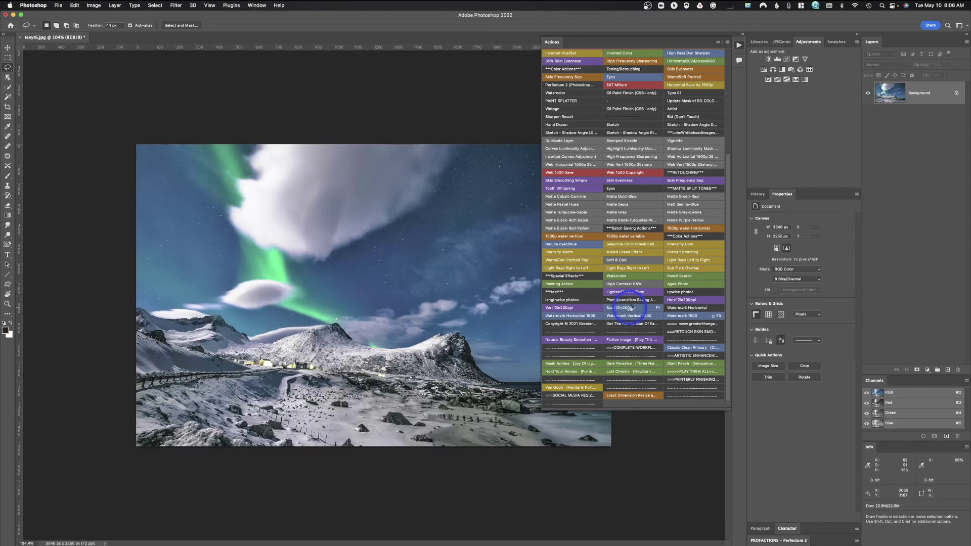
- Run the Save12in200ppi action, saving a 2400 × 1526 px, 200 ppi JPEG copy named test7
{"action": "left_click", "coordinate": [618, 307]}
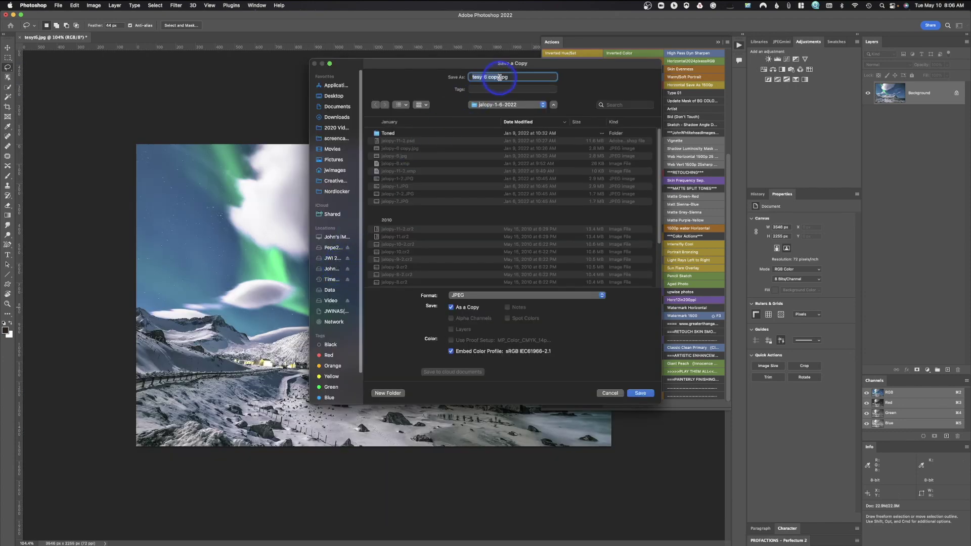
{"action": "left_click", "coordinate": [501, 84]}
{"action": "type", "text": "test7"}
{"action": "key", "text": "Return"}
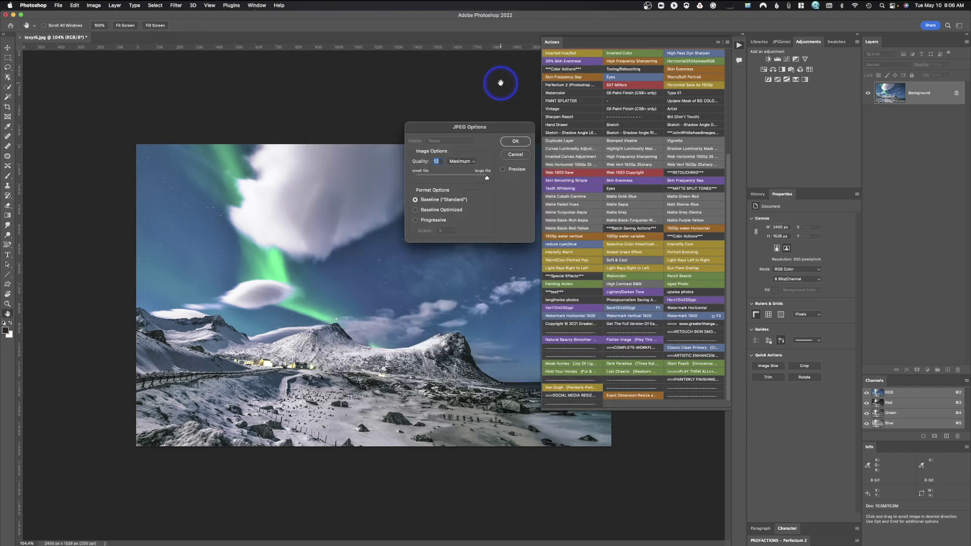
{"action": "key", "text": "Return"}
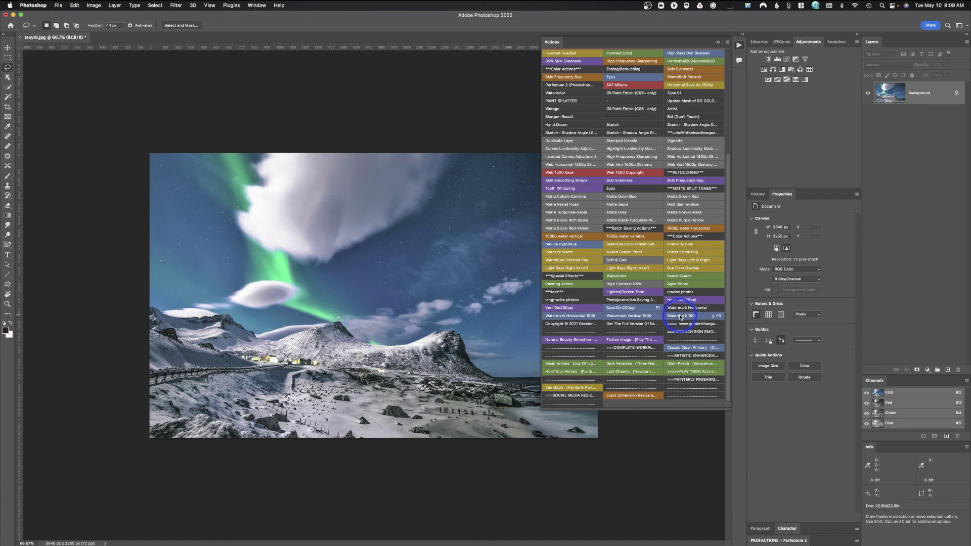
- Run the Watermark 1500 action, saving the 1500 × 954 px watermarked JPEG copy as tesyt7wm
{"action": "left_click", "coordinate": [680, 317]}
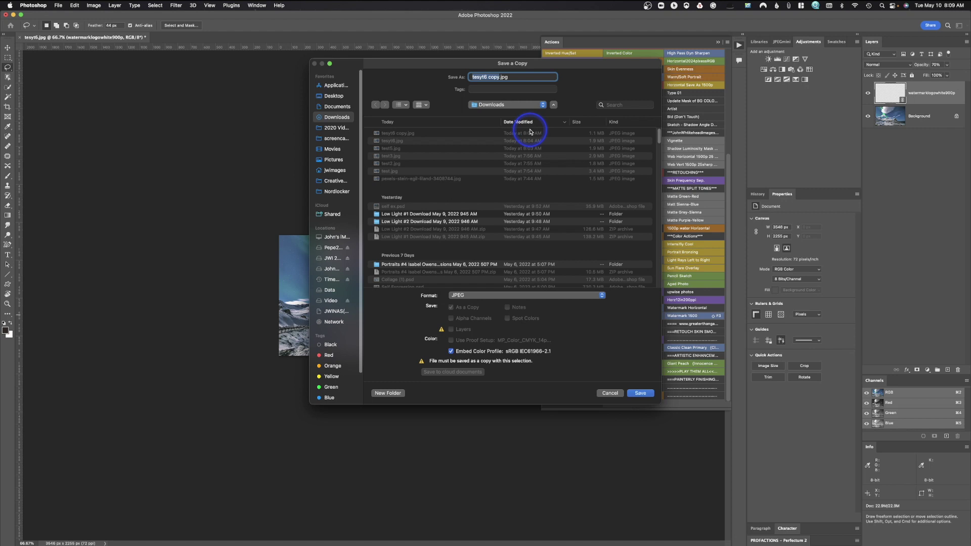
{"action": "type", "text": "tesyt7wm"}
{"action": "key", "text": "Return"}
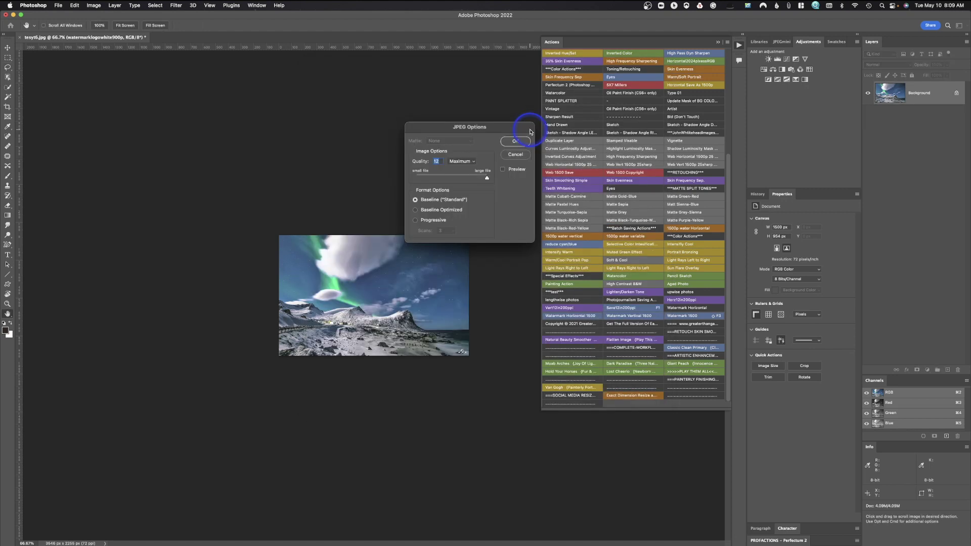
{"action": "left_click", "coordinate": [521, 139]}
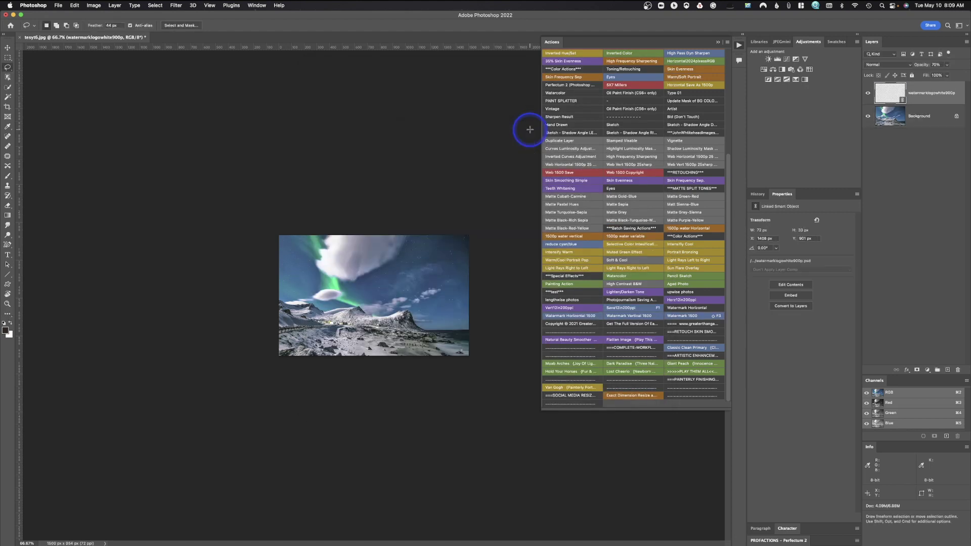